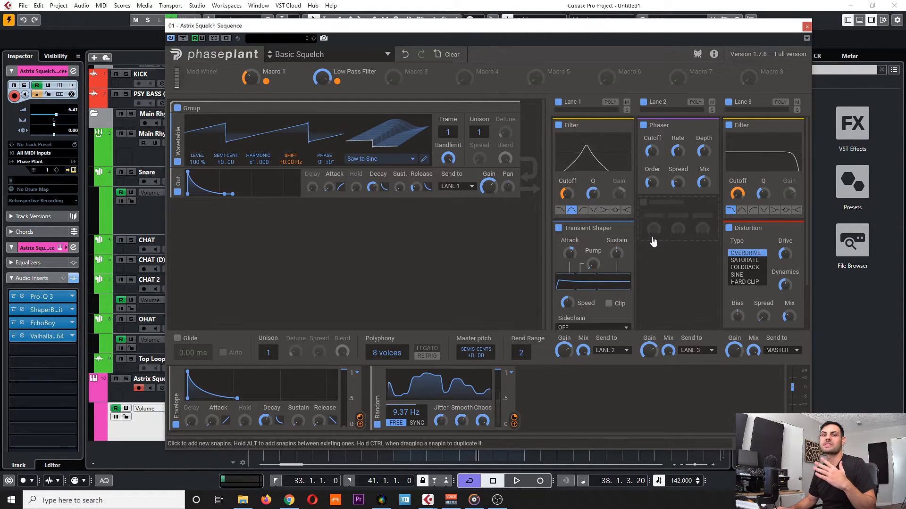
# Close the open synth window, mute the Astrix Squelch Sequence track, and add a new Phase Plant instrument track.
pyautogui.click(807, 26)
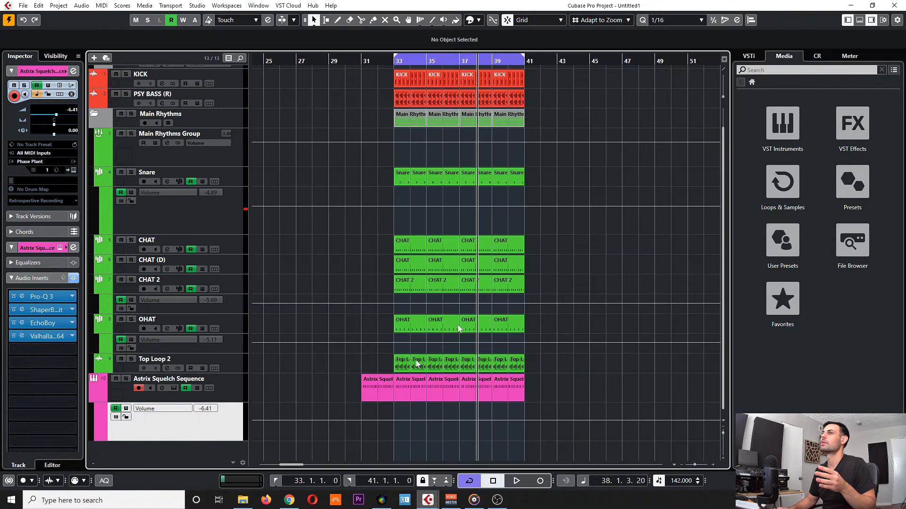
pyautogui.click(114, 383)
pyautogui.click(116, 380)
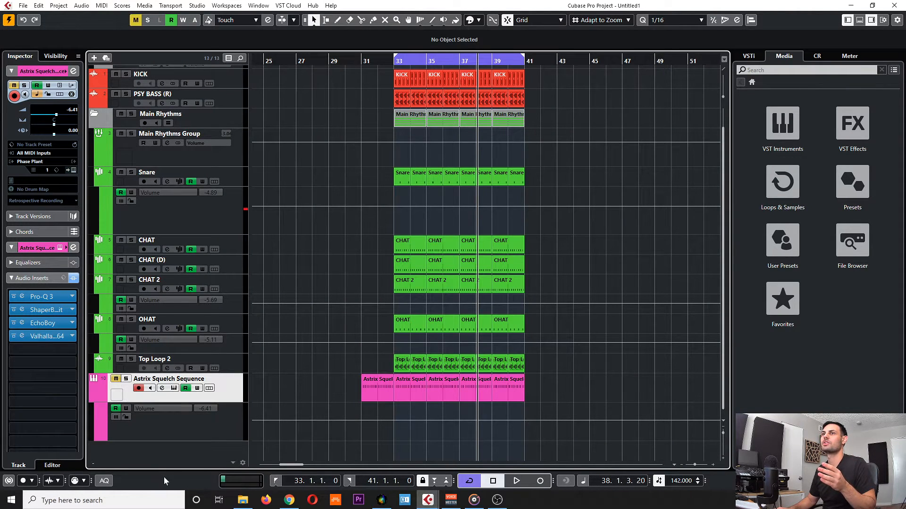
pyautogui.rightClick(194, 449)
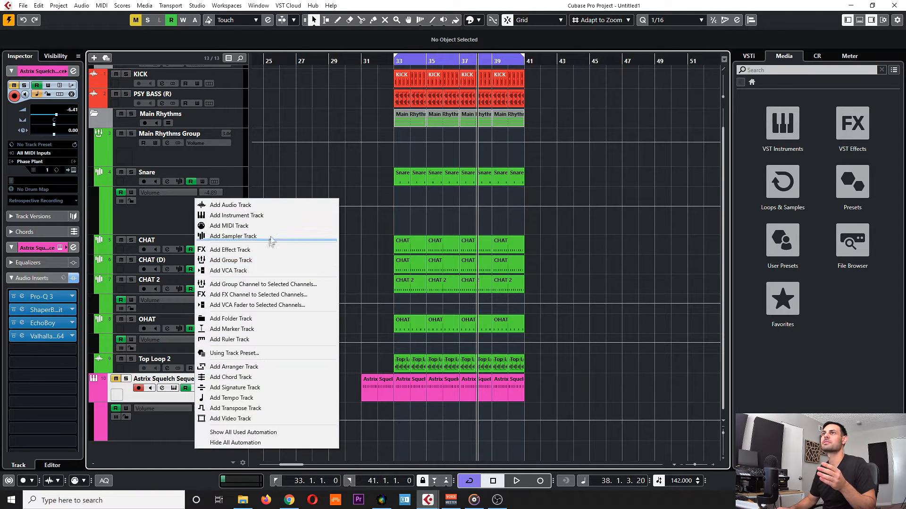
pyautogui.click(263, 248)
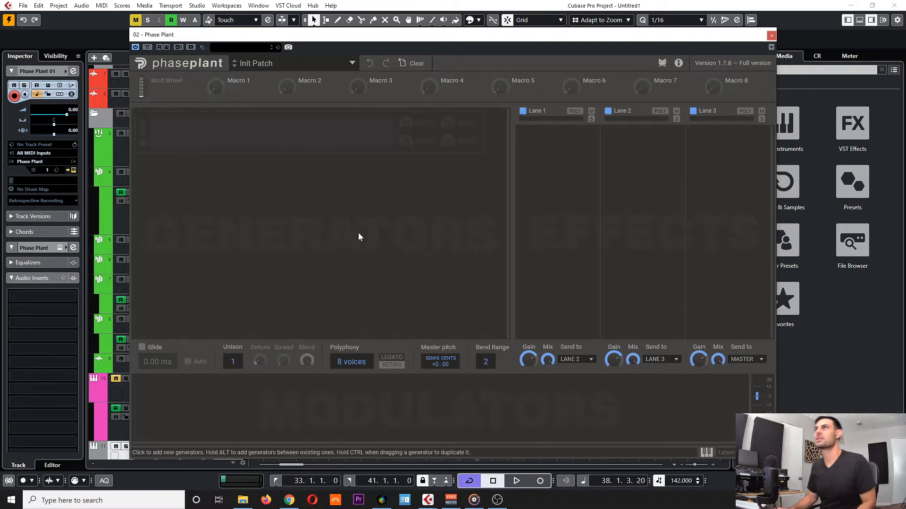
# Add an Analog generator and shape its output envelope with 0 % sustain and a decay of about 159 ms.
pyautogui.click(334, 149)
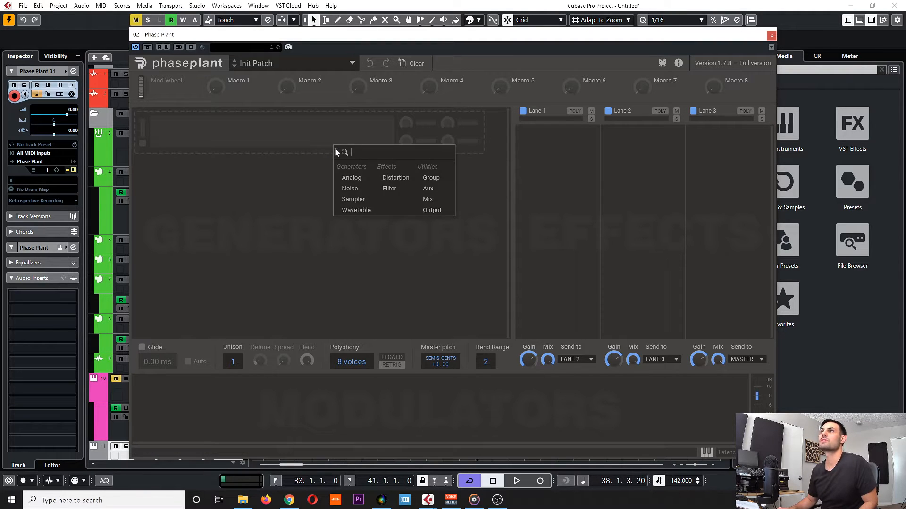
pyautogui.click(355, 178)
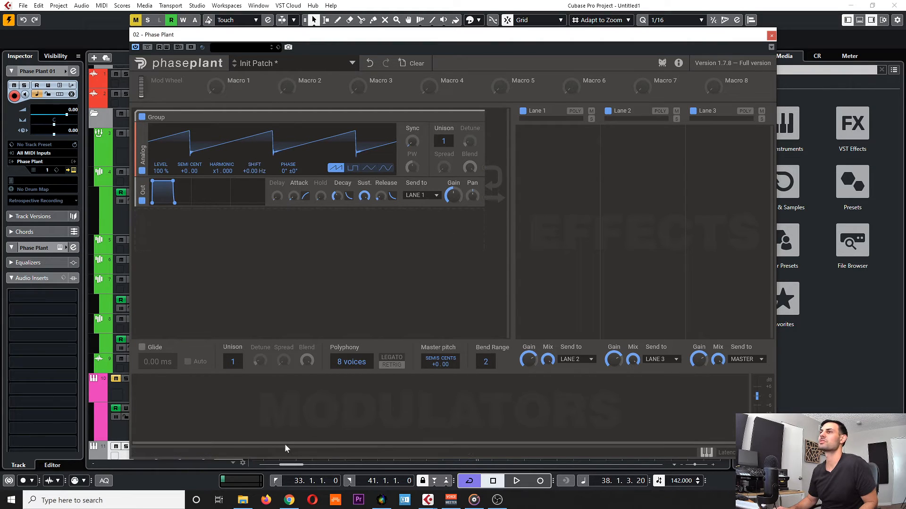
pyautogui.moveTo(173, 182); pyautogui.dragTo(174, 203)
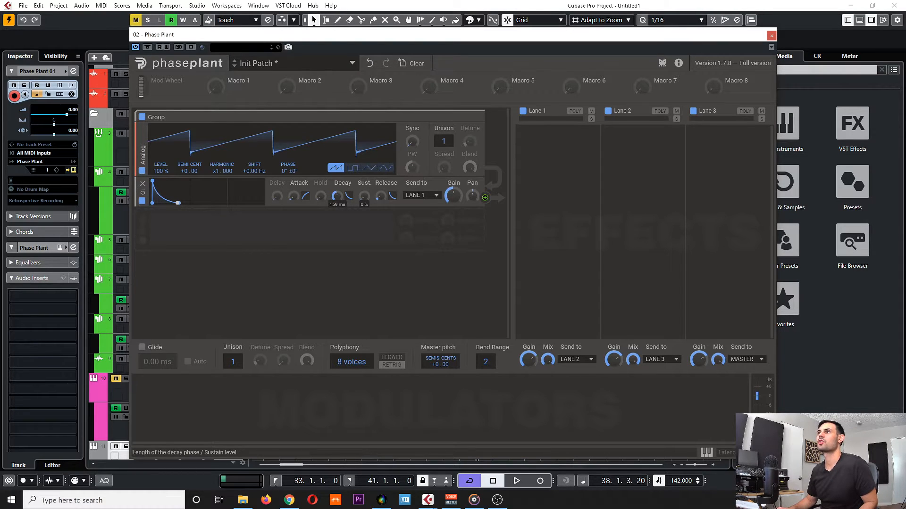
pyautogui.moveTo(179, 203); pyautogui.dragTo(178, 203)
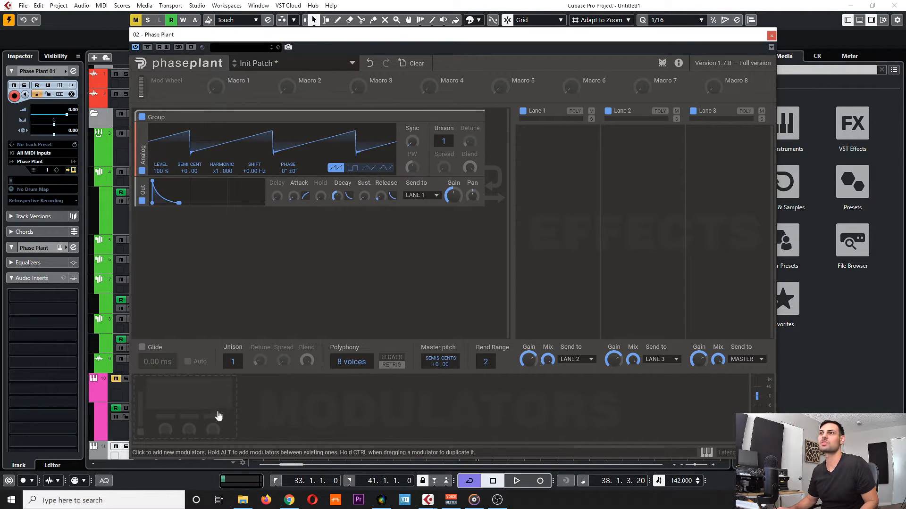
# Add an Envelope modulator with minimum attack and sustain, a 52 % decay curve, and a slightly longer decay.
pyautogui.click(183, 411)
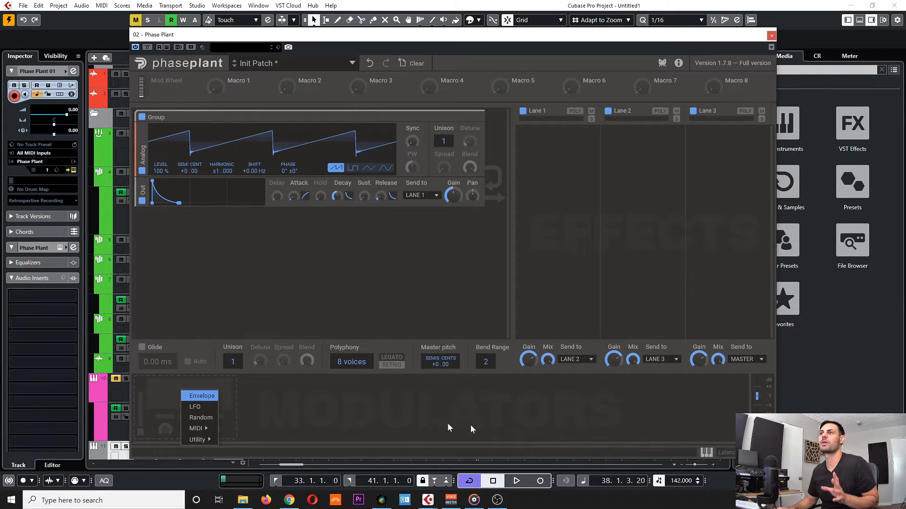
pyautogui.click(175, 390)
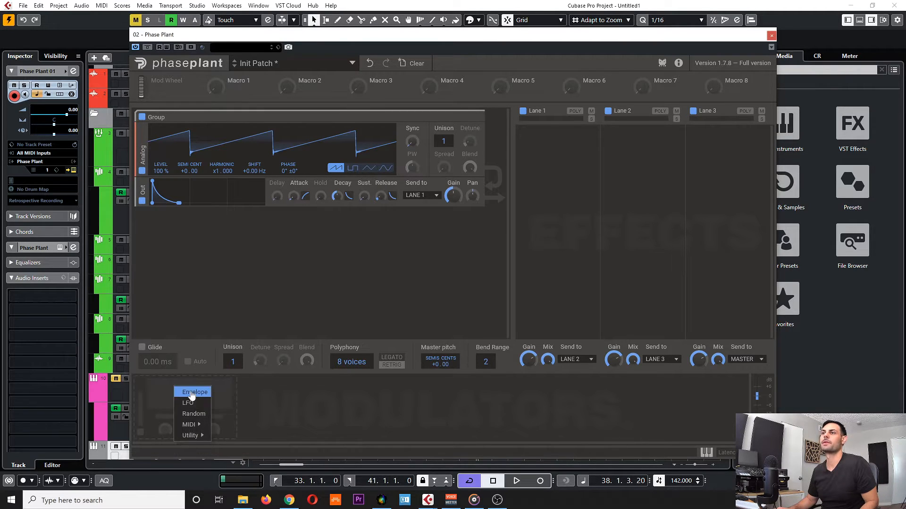
pyautogui.moveTo(460, 33); pyautogui.dragTo(382, 25)
pyautogui.click(115, 384)
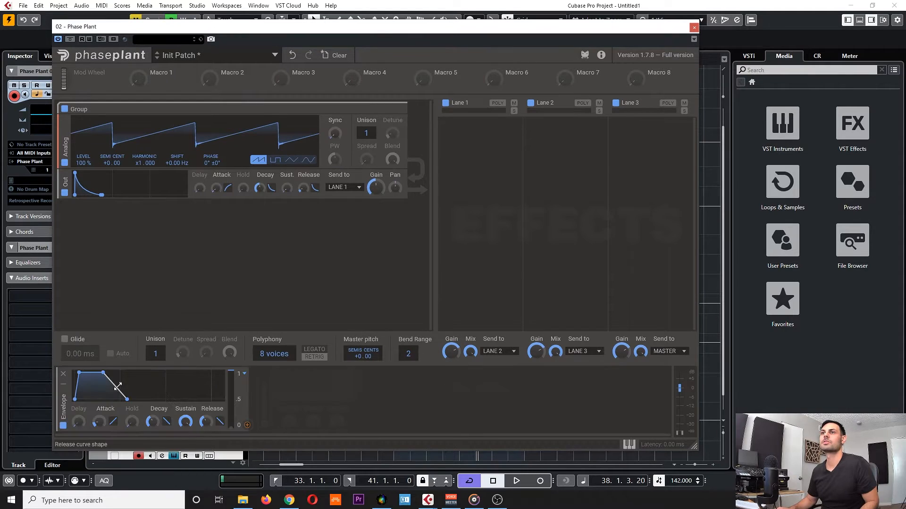
pyautogui.moveTo(99, 424); pyautogui.dragTo(99, 435)
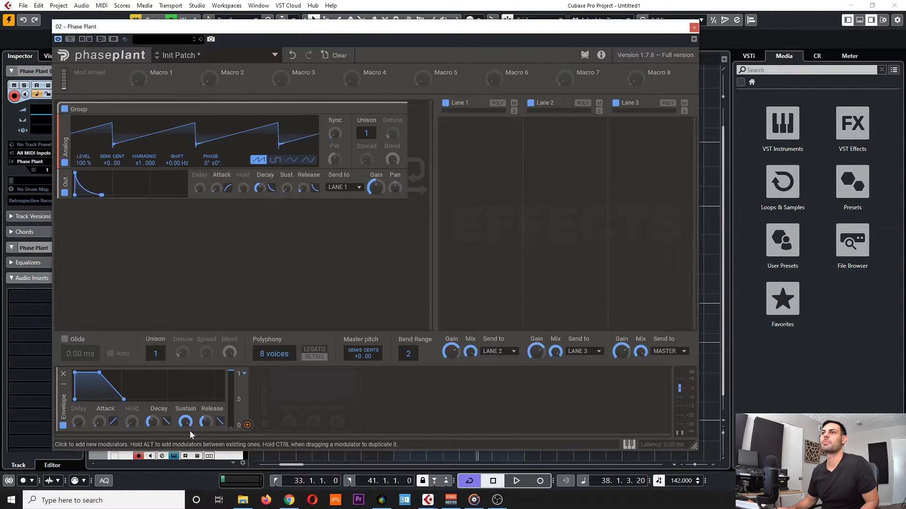
pyautogui.moveTo(189, 423); pyautogui.dragTo(206, 439)
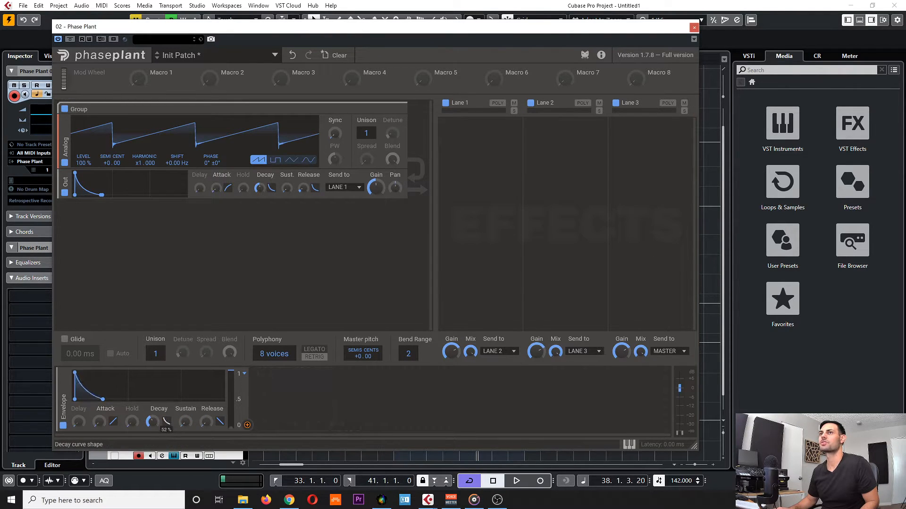
pyautogui.moveTo(152, 421); pyautogui.dragTo(152, 414)
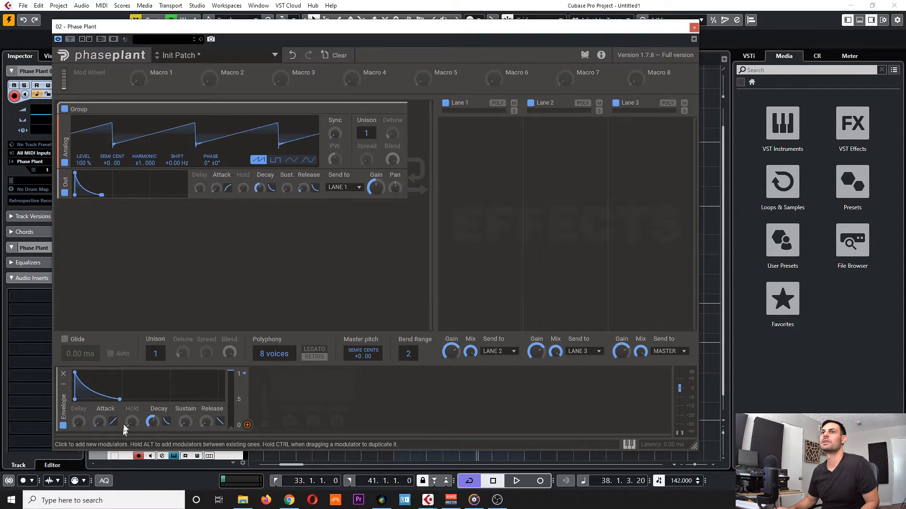
# Route the Envelope modulator to the Analog generator's Shift parameter and set a modulation amount.
pyautogui.click(247, 425)
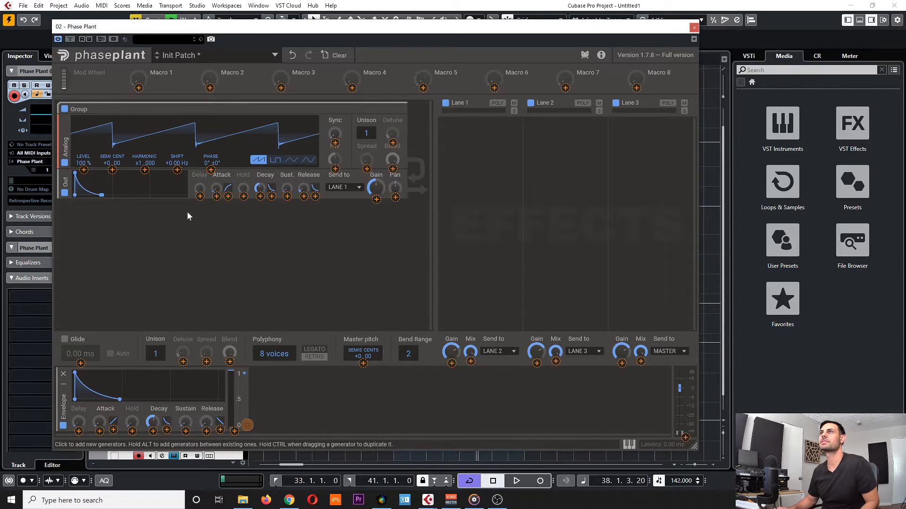
pyautogui.click(177, 170)
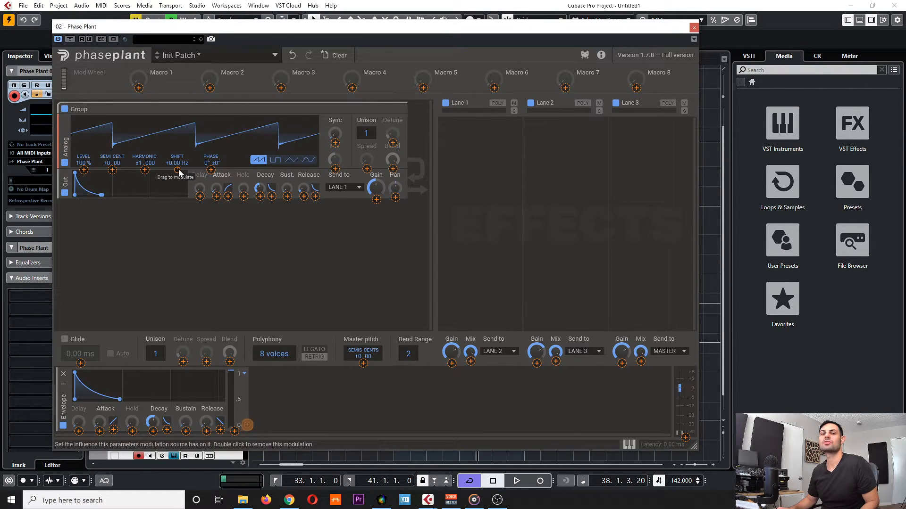
pyautogui.moveTo(179, 169); pyautogui.dragTo(179, 180)
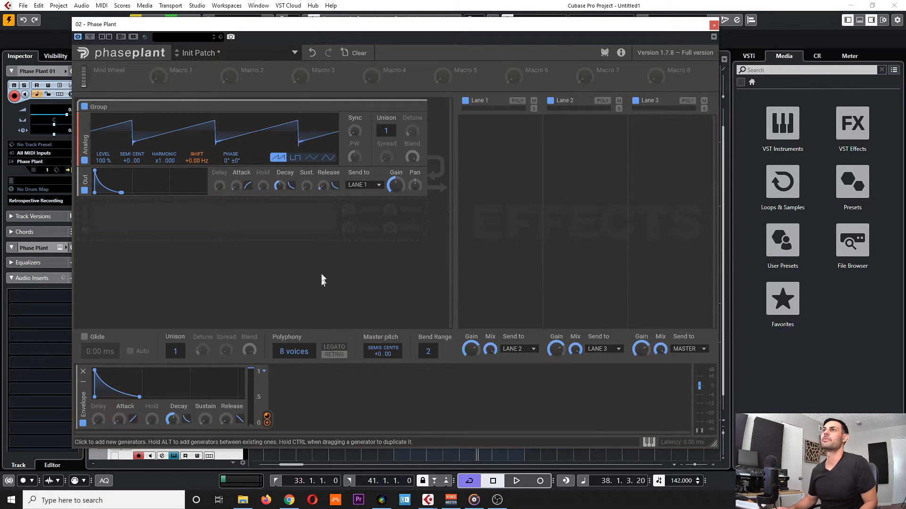
# Add a band-pass Filter to Lane 1 with its cutoff at minimum, and start a modulation assignment from Macro 1.
pyautogui.click(517, 181)
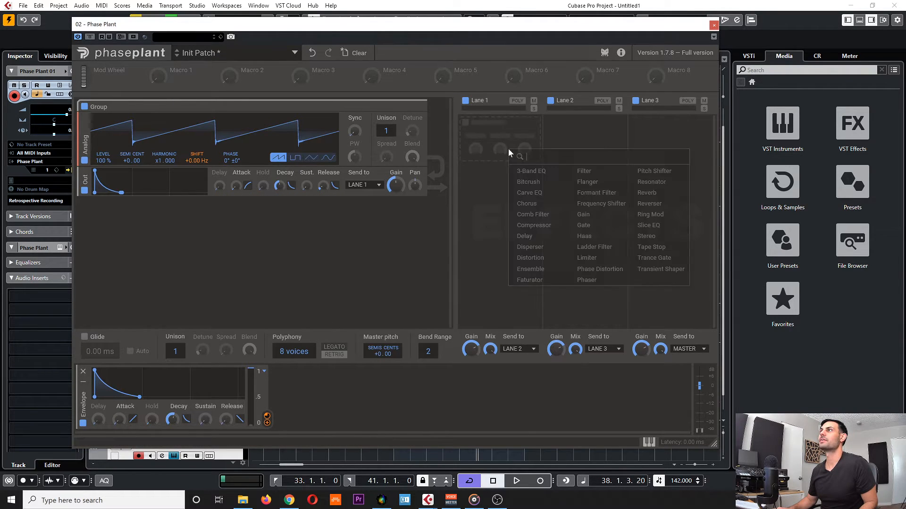
pyautogui.click(584, 171)
pyautogui.click(477, 208)
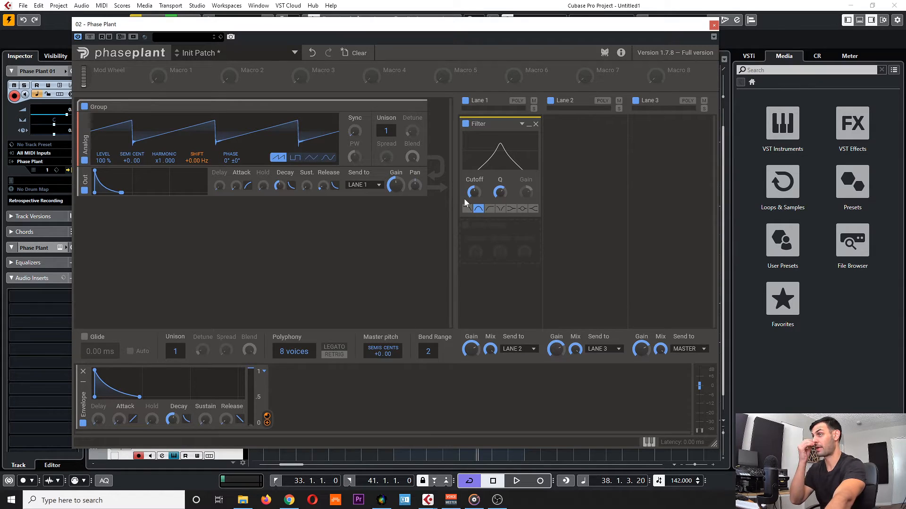
pyautogui.moveTo(474, 193)
pyautogui.mouseDown()
pyautogui.moveTo(474, 183)
pyautogui.moveTo(474, 194)
pyautogui.moveTo(483, 194)
pyautogui.mouseUp()
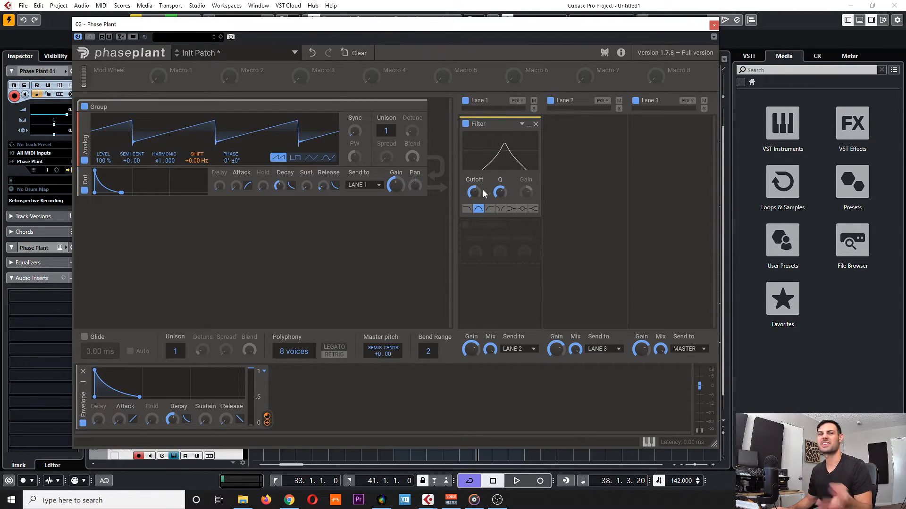
pyautogui.moveTo(447, 196)
pyautogui.mouseDown()
pyautogui.moveTo(448, 182)
pyautogui.moveTo(448, 209)
pyautogui.mouseUp()
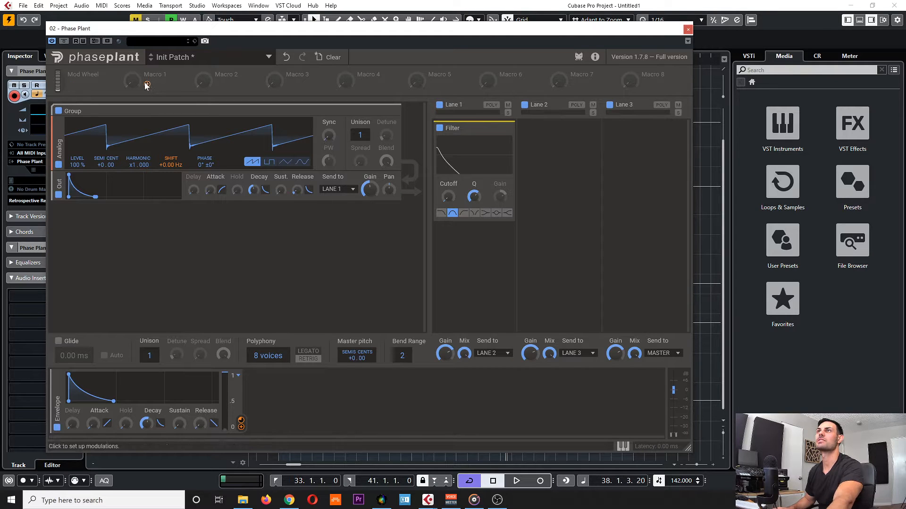
pyautogui.click(147, 85)
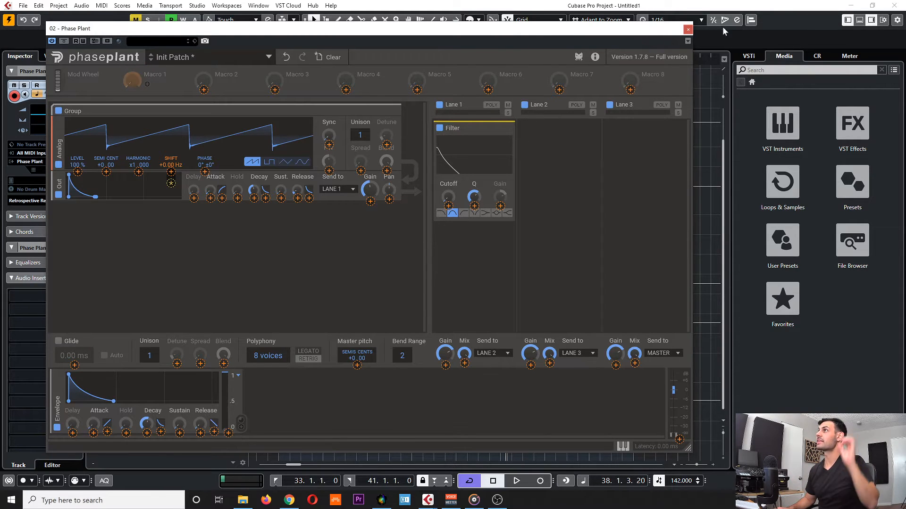
pyautogui.click(688, 30)
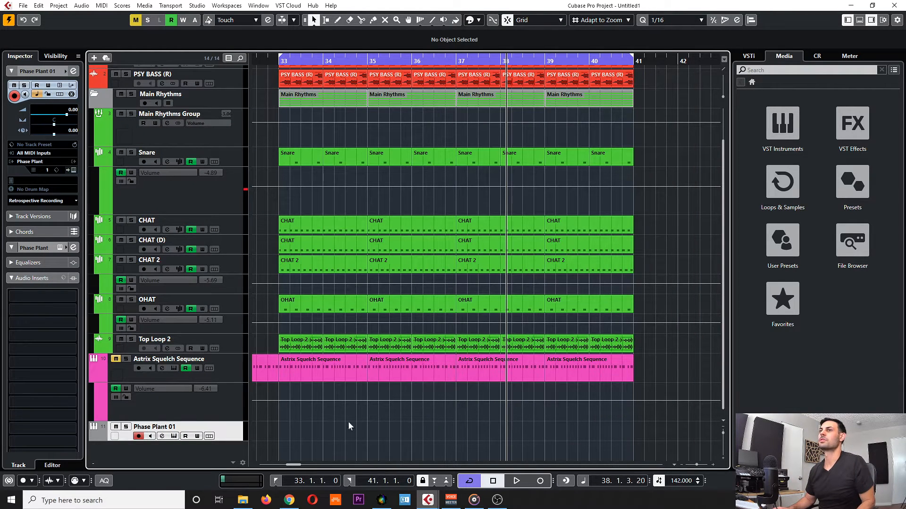
pyautogui.click(427, 401)
pyautogui.click(485, 406)
pyautogui.click(545, 403)
pyautogui.moveTo(546, 402); pyautogui.dragTo(555, 399)
pyautogui.hotkey('ctrl', 'z')
pyautogui.hotkey('ctrl', 'z')
pyautogui.hotkey('ctrl', 'z')
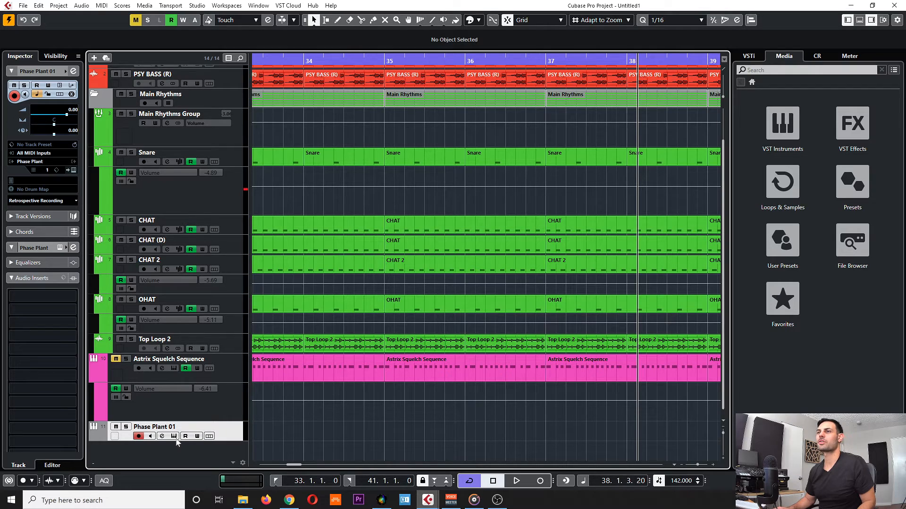
pyautogui.click(175, 436)
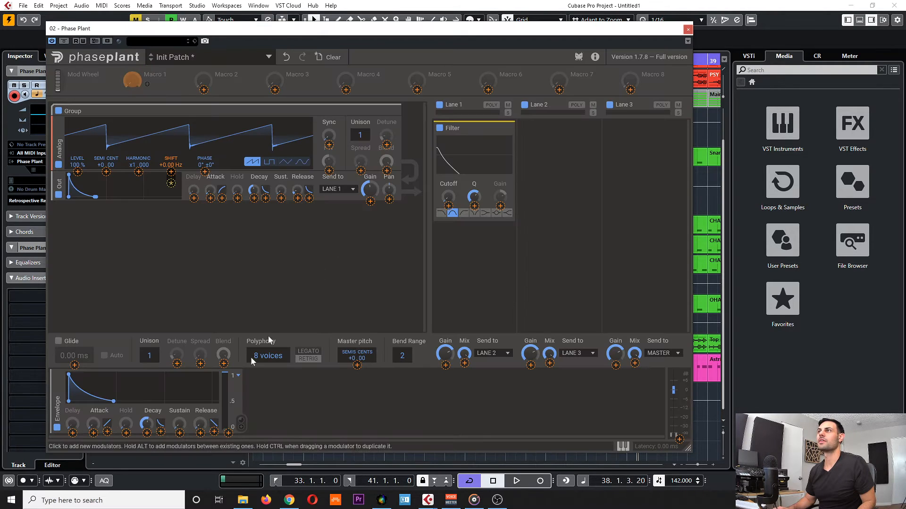
# Assign Macro 1 to modulate the Lane 1 filter's cutoff.
pyautogui.moveTo(475, 28); pyautogui.dragTo(495, 33)
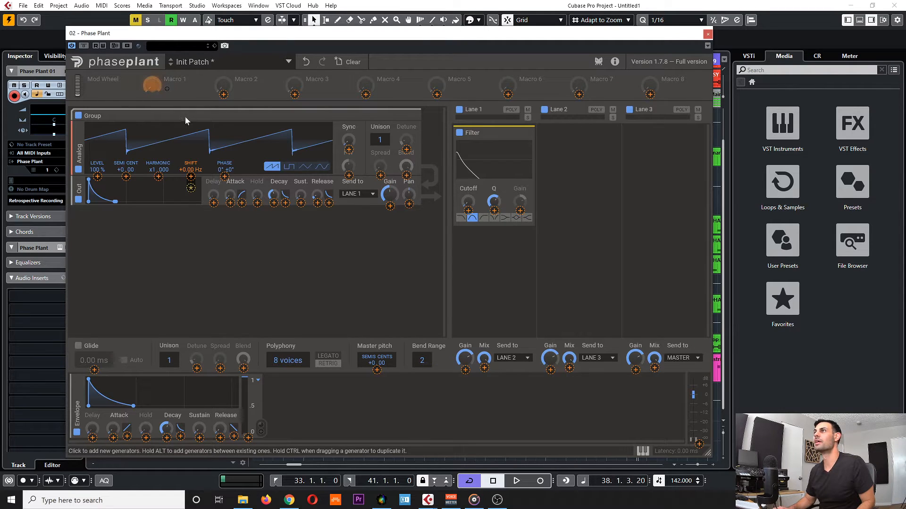
pyautogui.moveTo(466, 211); pyautogui.dragTo(467, 210)
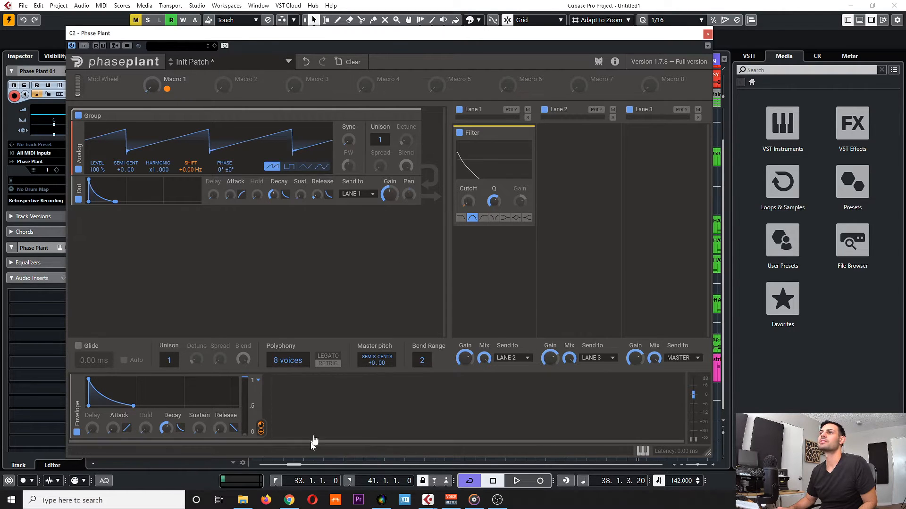
# Add a Random modulator and route it to Macro 1 so that it drives the filter cutoff.
pyautogui.click(331, 390)
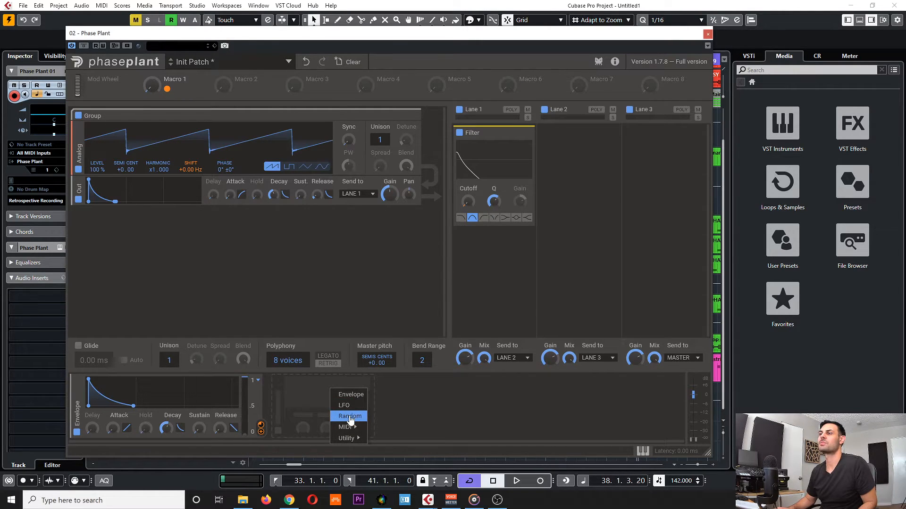
pyautogui.click(349, 417)
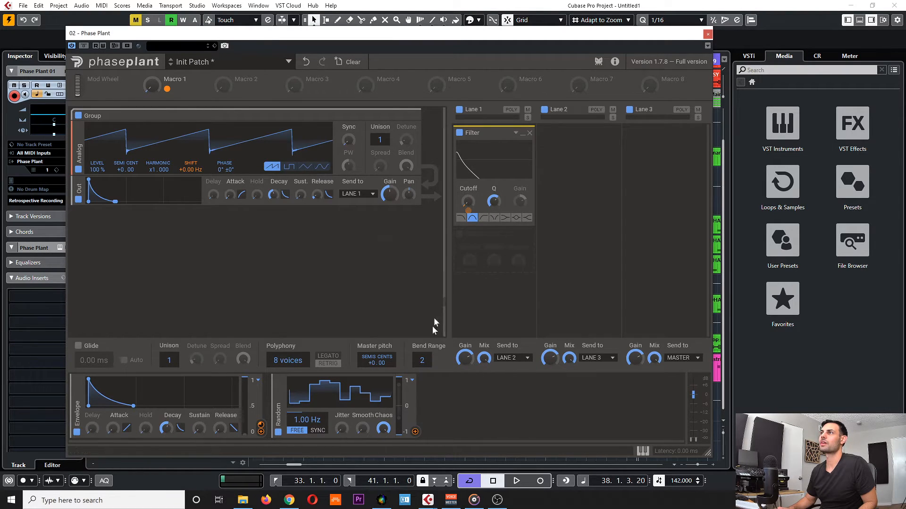
pyautogui.click(415, 432)
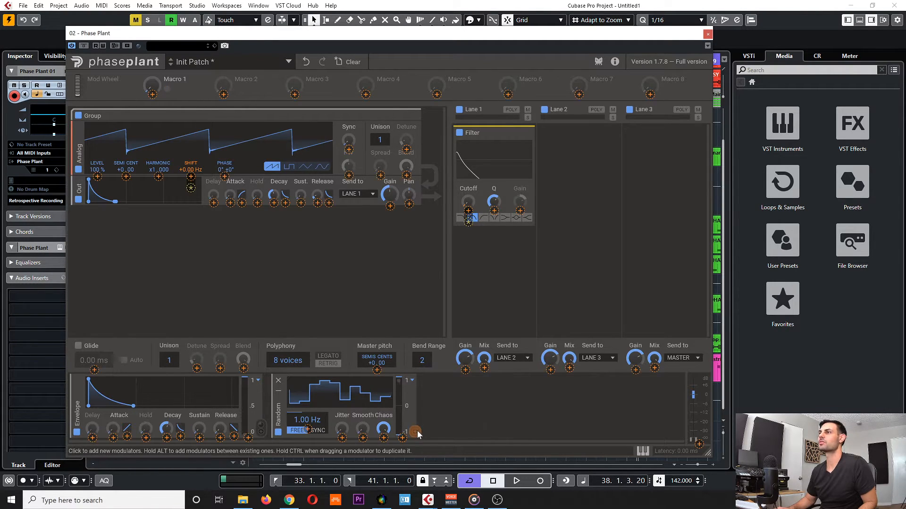
pyautogui.click(153, 95)
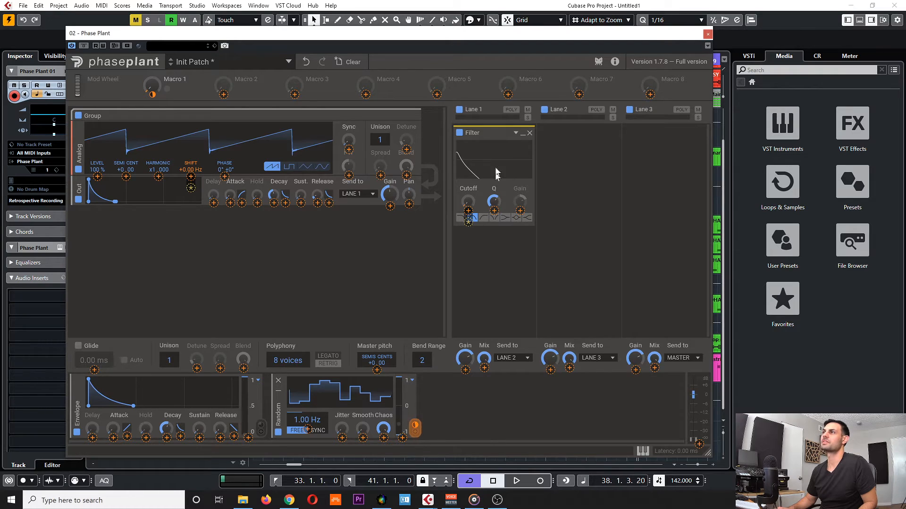
pyautogui.click(468, 211)
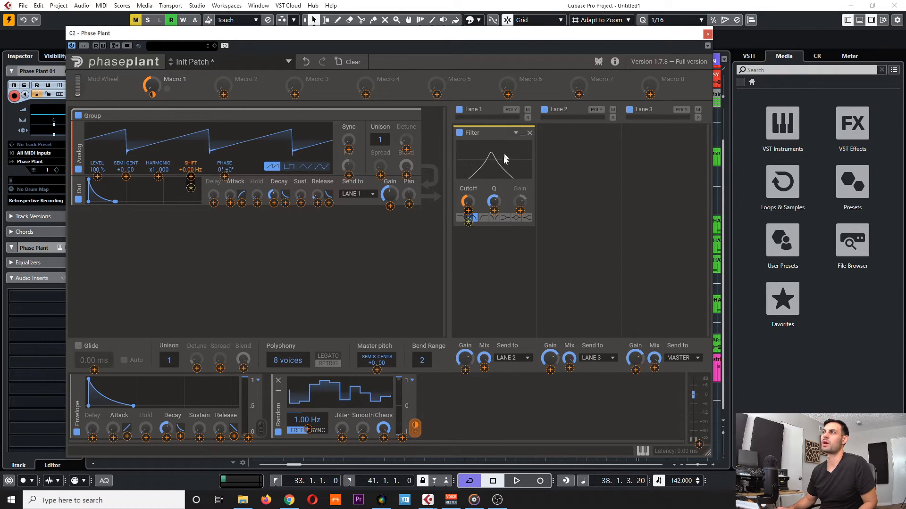
# Raise the Random modulator's rate to about 9.66 Hz, and switch its timing from free to sync.
pyautogui.click(301, 423)
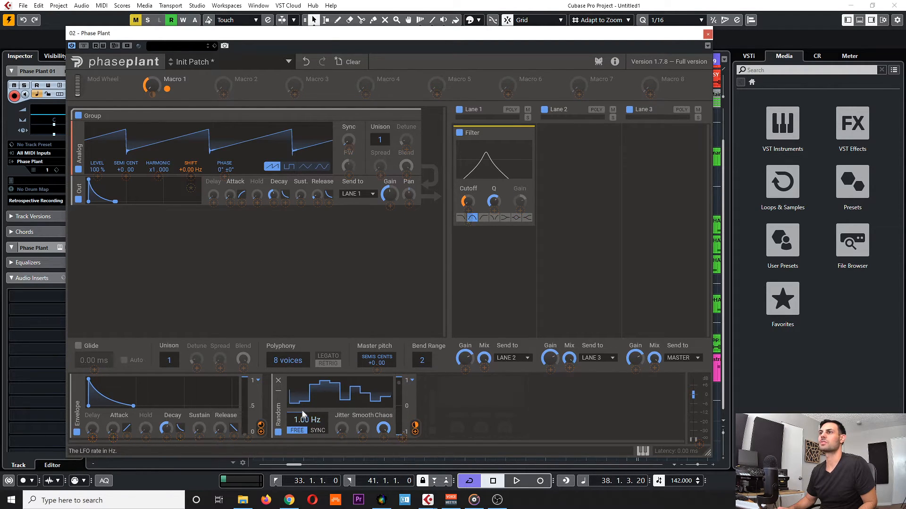
pyautogui.moveTo(300, 423); pyautogui.dragTo(300, 394)
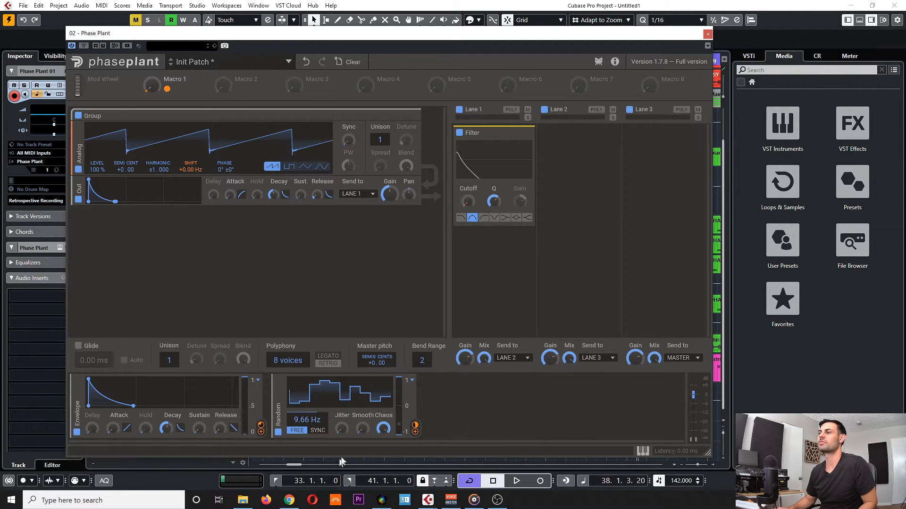
pyautogui.click(309, 432)
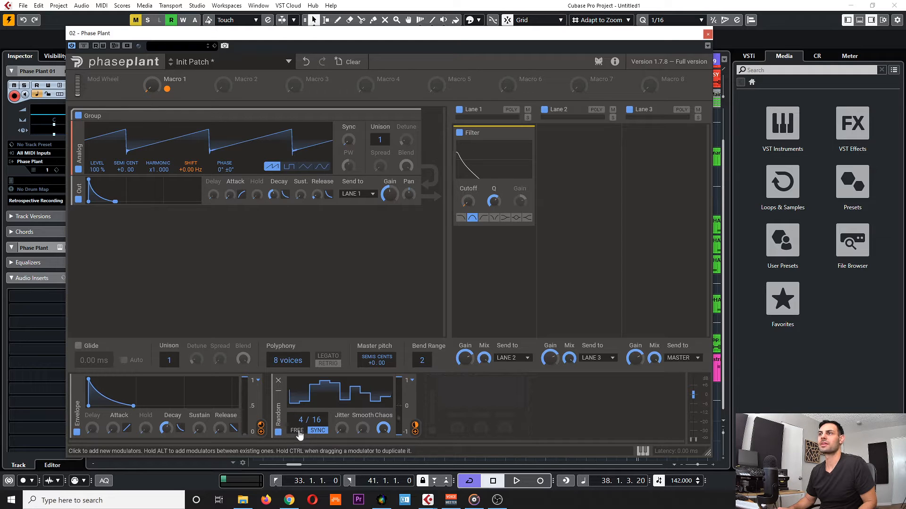
# Return the Random modulator to free timing, raise its jitter and turn its smoothing up to maximum.
pyautogui.click(297, 431)
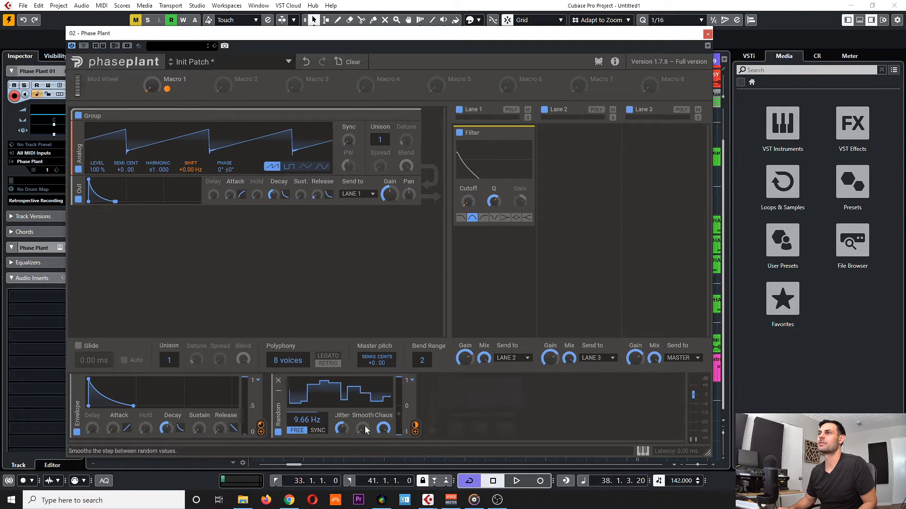
pyautogui.moveTo(362, 427); pyautogui.dragTo(403, 442)
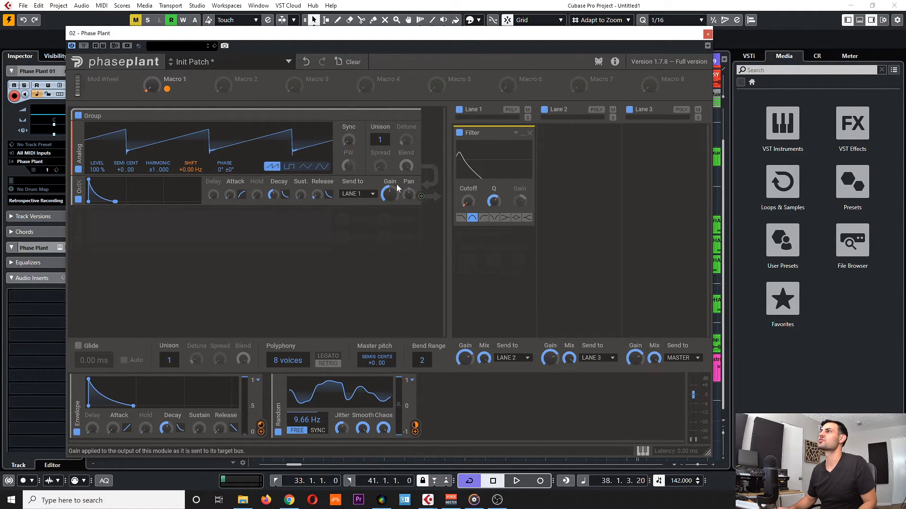
# Raise Macro 1 to lift the filter cutoff, and switch the Random modulator's output range to 0 to 1.
pyautogui.moveTo(151, 87); pyautogui.dragTo(151, 80)
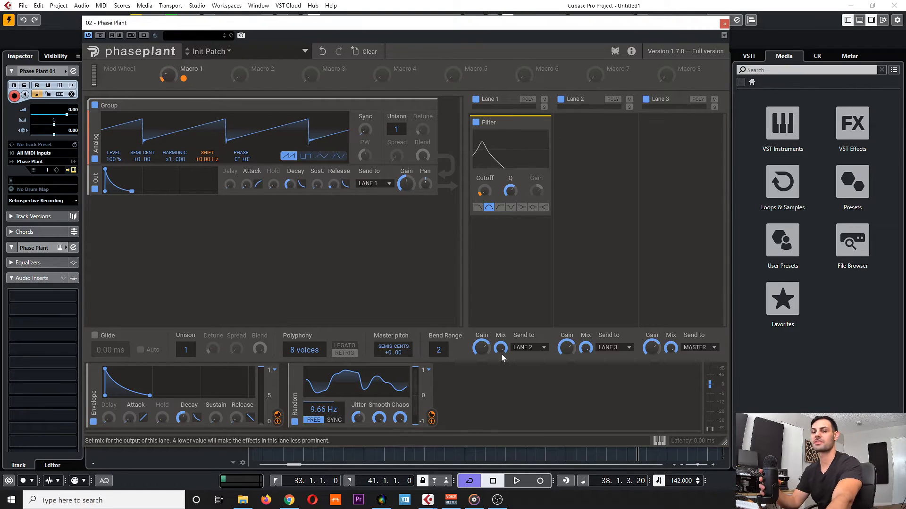
pyautogui.moveTo(168, 75); pyautogui.dragTo(168, 71)
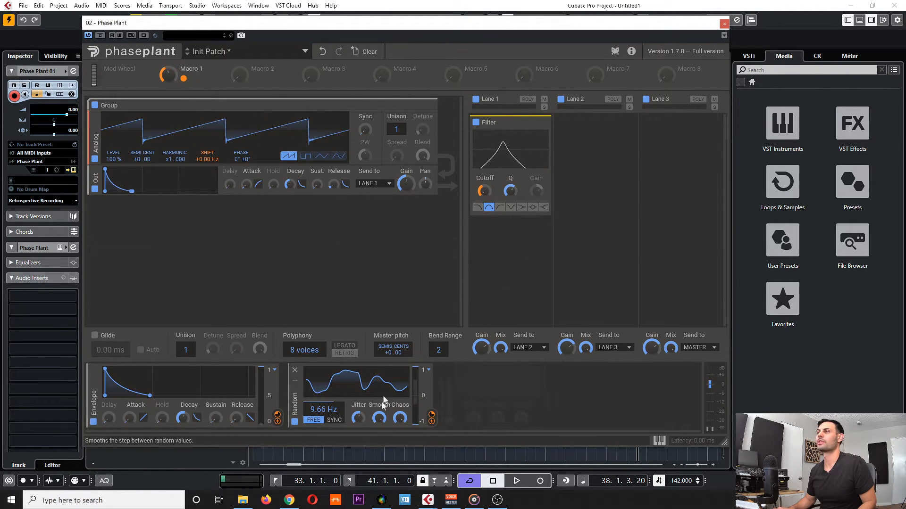
pyautogui.click(430, 371)
pyautogui.click(449, 375)
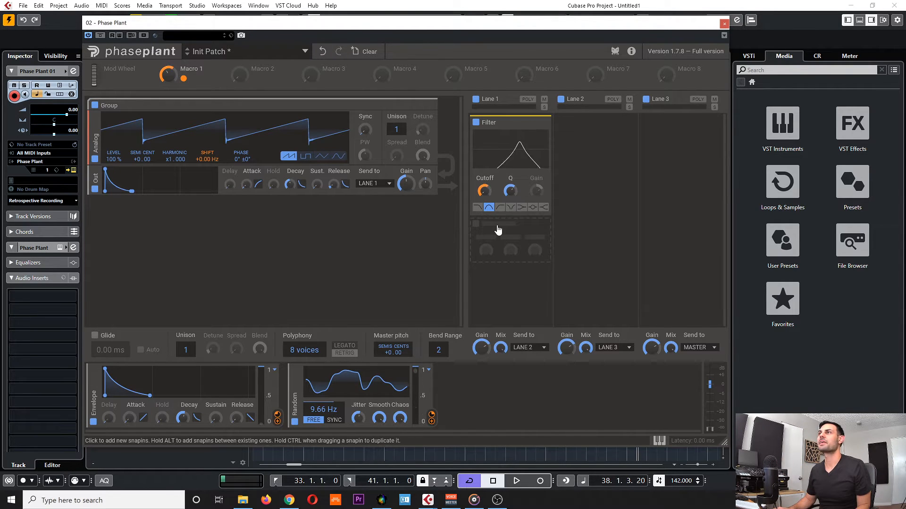
# Add a Transient Shaper below the Lane 1 filter and raise its attack to about 20%.
pyautogui.click(490, 232)
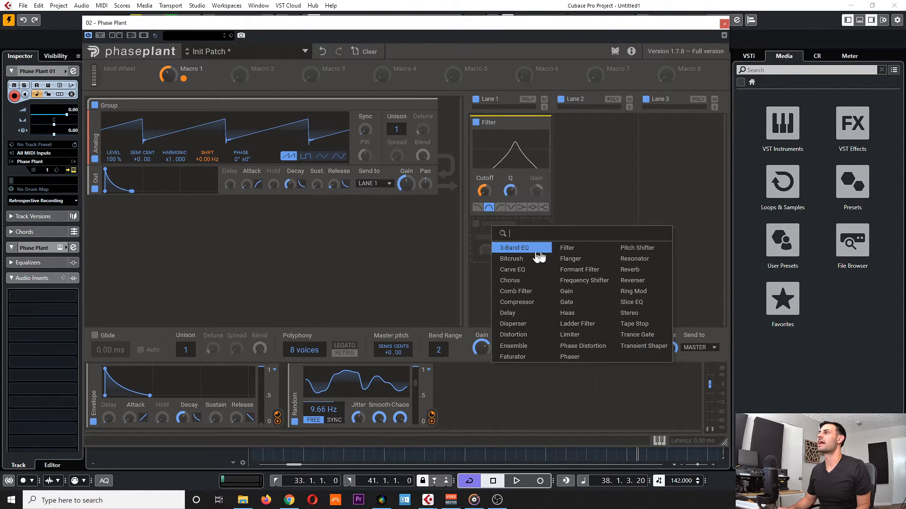
pyautogui.click(638, 349)
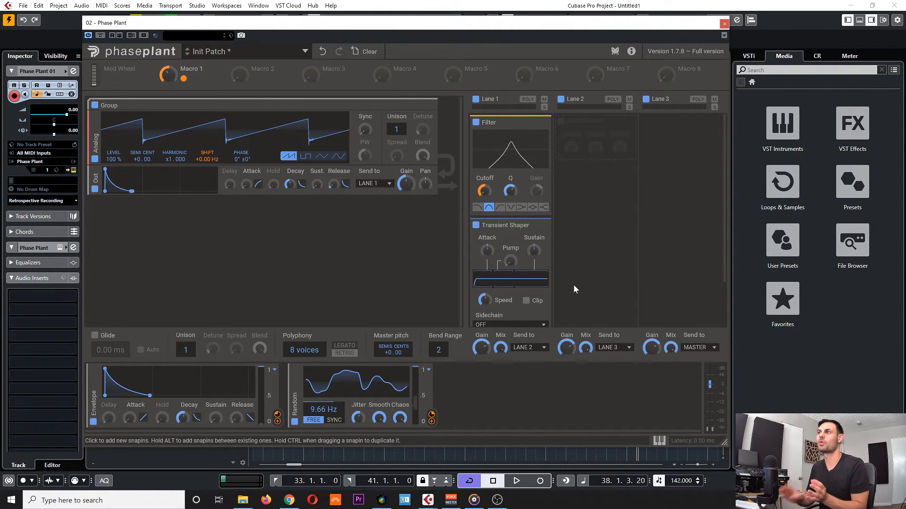
pyautogui.scroll(-1, 534, 256)
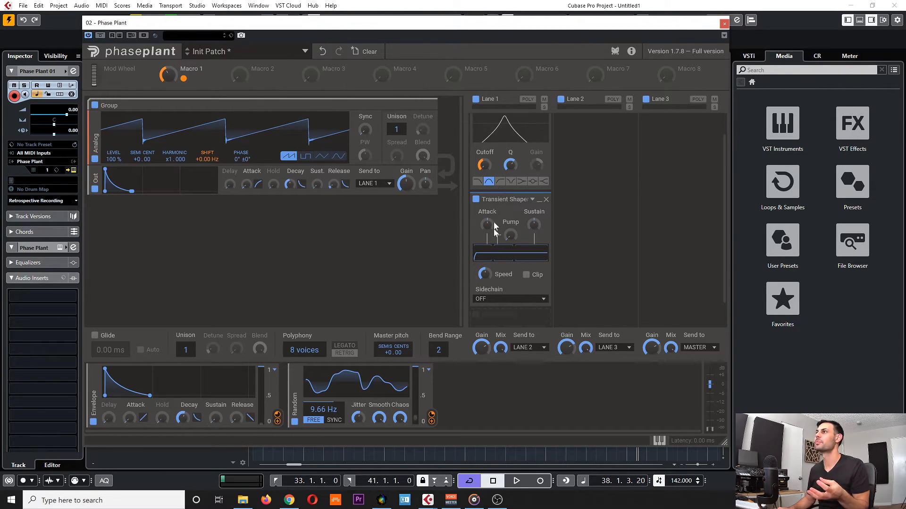
pyautogui.moveTo(488, 227); pyautogui.dragTo(488, 223)
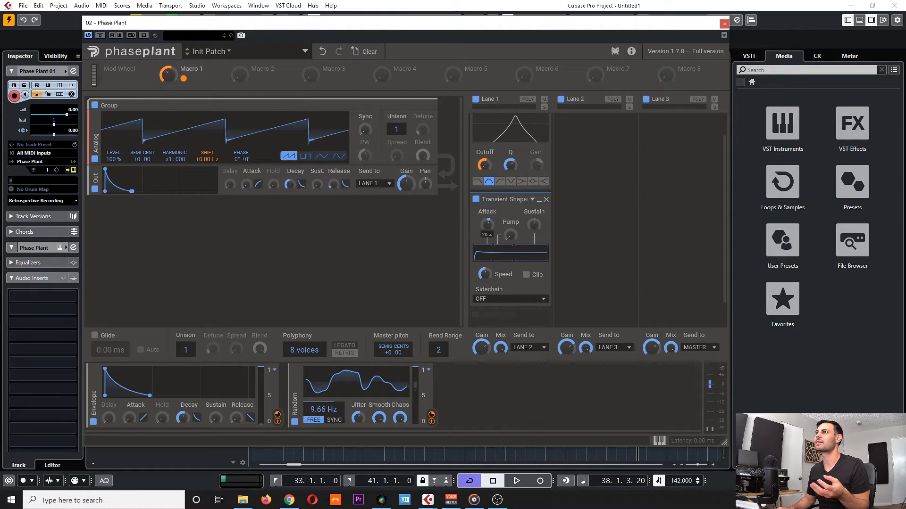
pyautogui.moveTo(488, 224); pyautogui.dragTo(485, 226)
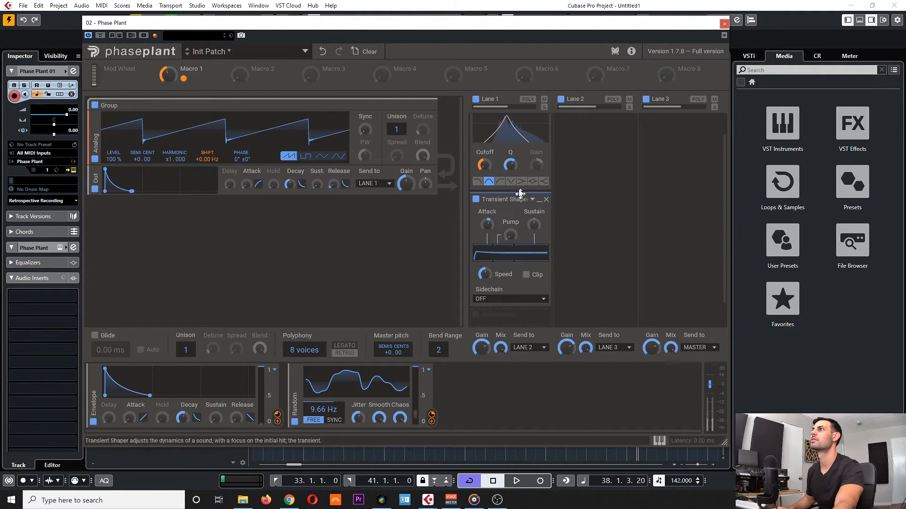
# Bypass and re-enable the Transient Shaper to compare the sound with and without it.
pyautogui.click(476, 199)
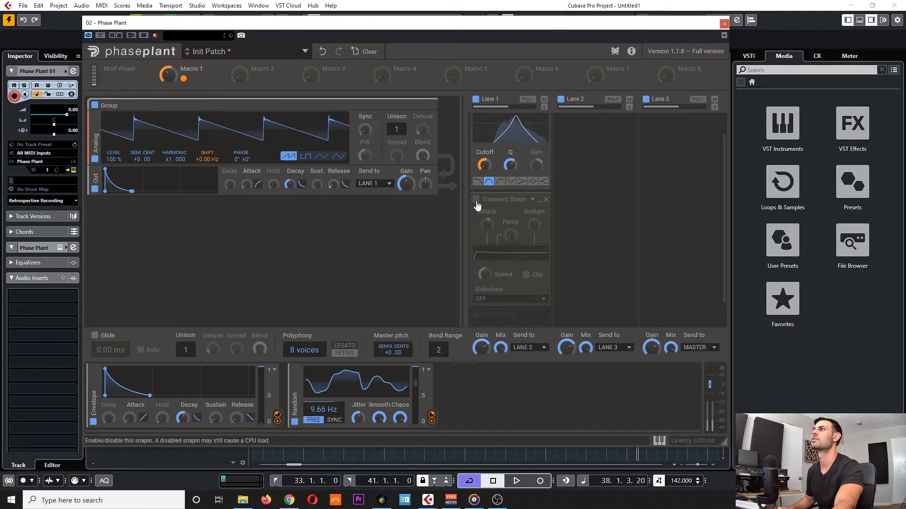
pyautogui.click(476, 200)
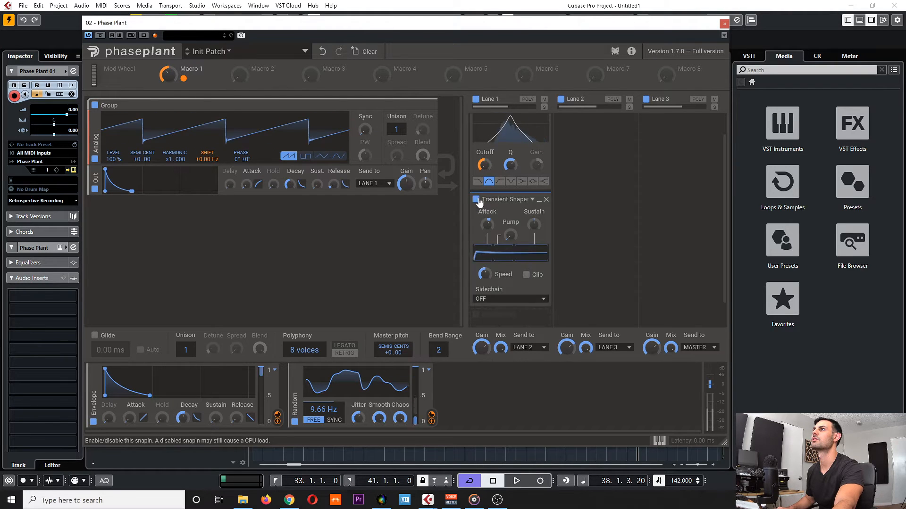
pyautogui.moveTo(484, 166); pyautogui.dragTo(484, 163)
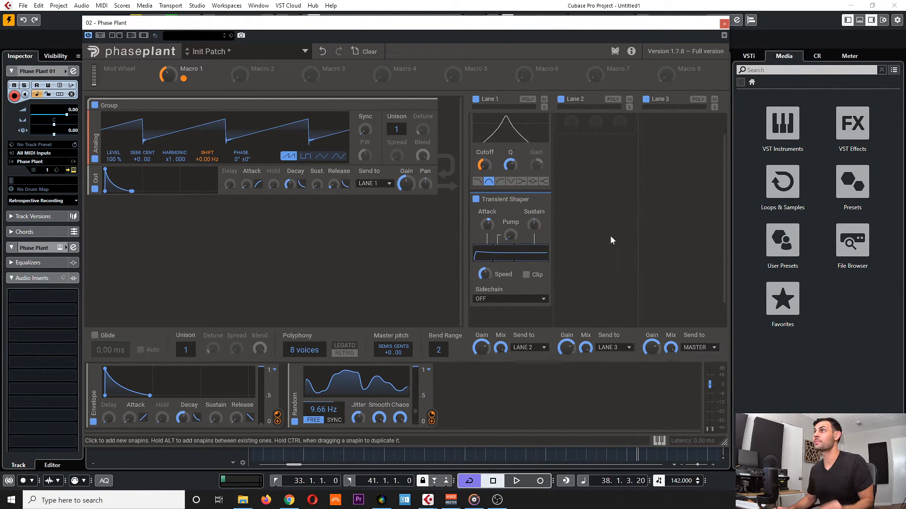
# Add a Phaser to Lane 2 and lower its mix.
pyautogui.scroll(-1, 610, 235)
pyautogui.scroll(2, 607, 227)
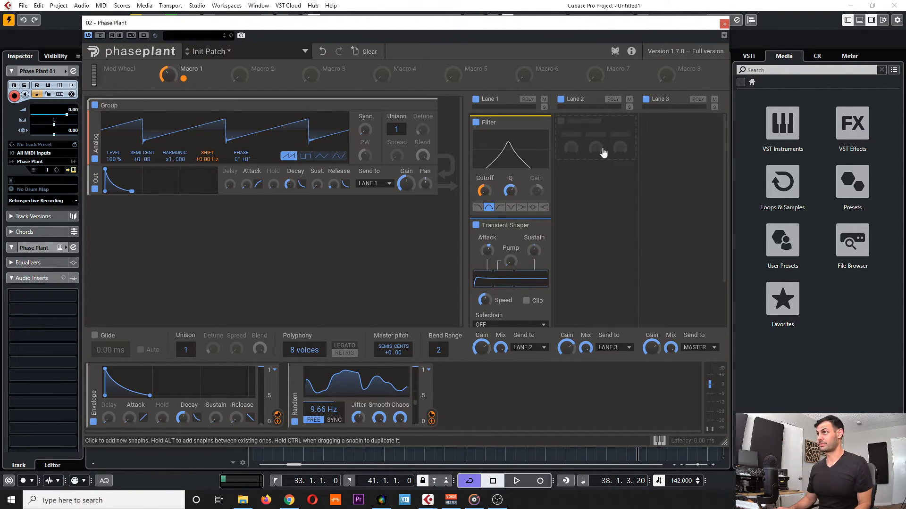
pyautogui.click(603, 152)
pyautogui.click(629, 268)
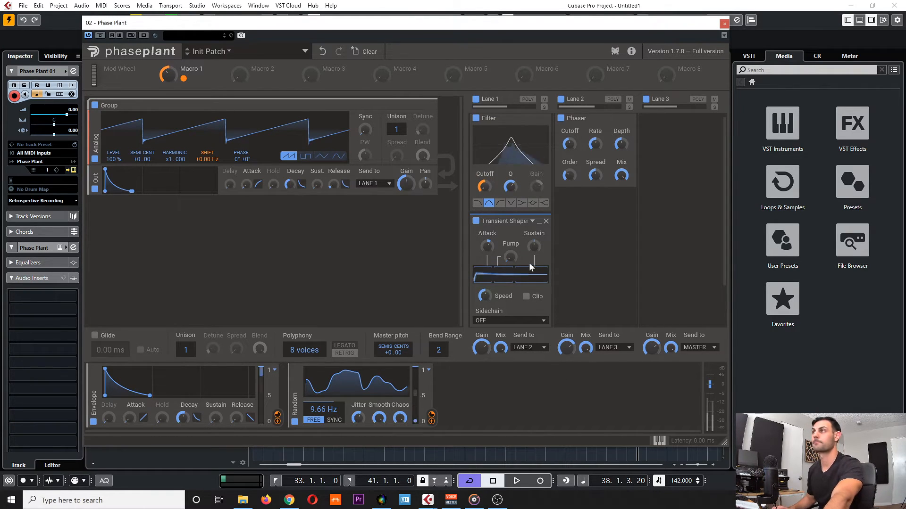
pyautogui.moveTo(621, 177); pyautogui.dragTo(622, 226)
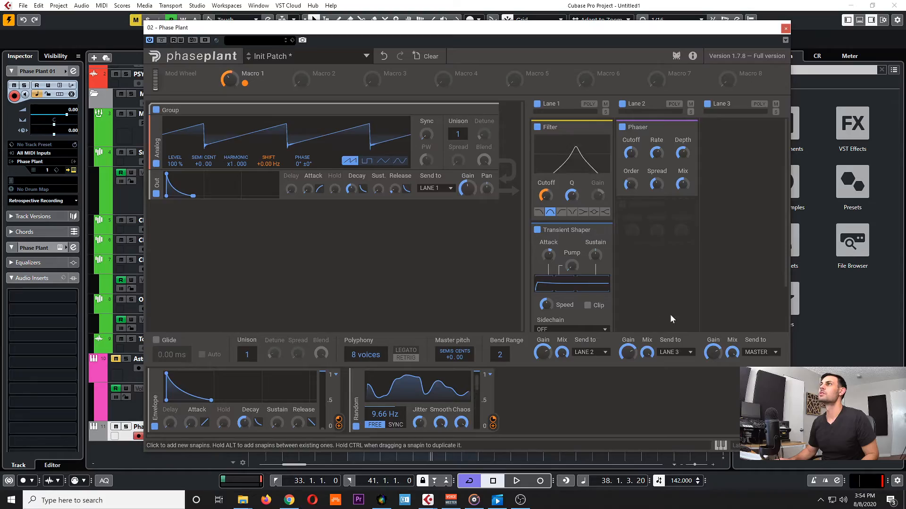
# Raise the Out module's gain slightly, add an Overdrive Distortion to Lane 3, and close the synth window.
pyautogui.moveTo(466, 193); pyautogui.dragTo(466, 191)
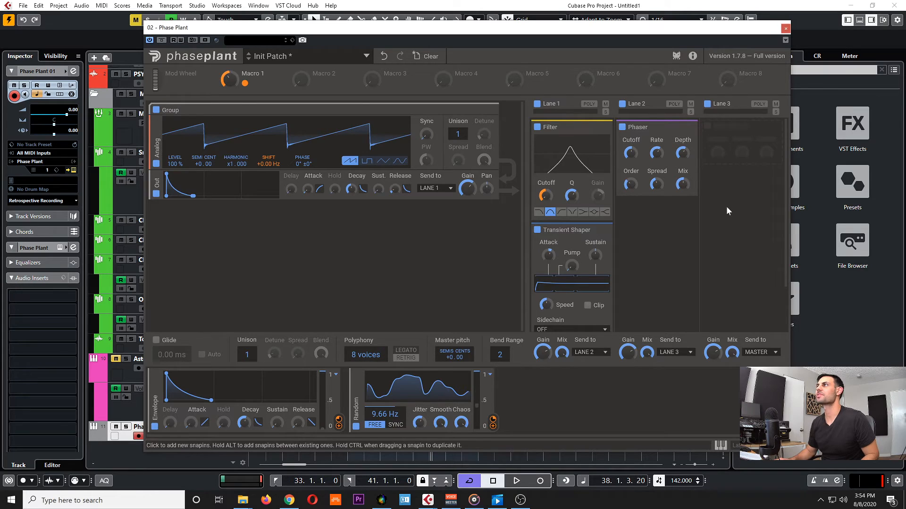
pyautogui.click(738, 158)
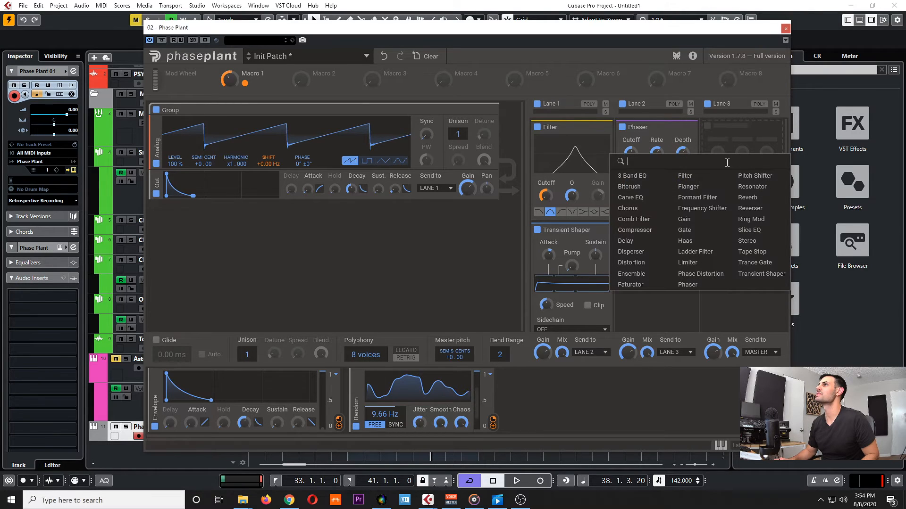
pyautogui.click(644, 265)
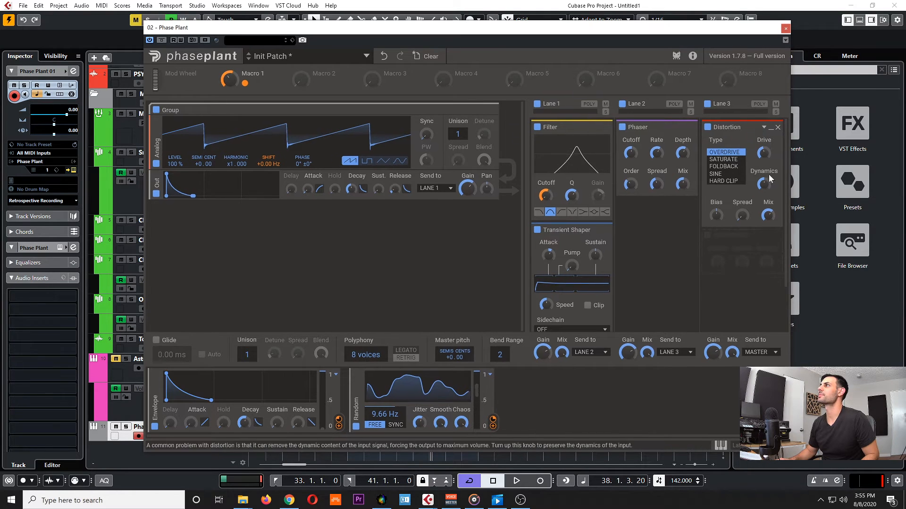
pyautogui.click(785, 28)
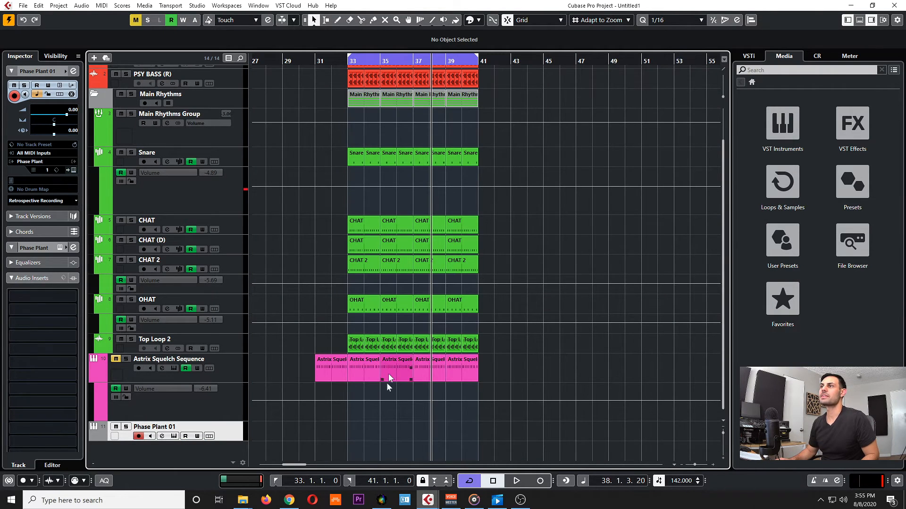
# Copy the Astrix Squelch Sequence clips between bars 33 and 41 to the Phase Plant 01 track.
pyautogui.scroll(3, 396, 410)
pyautogui.hscroll(-4, 407, 412)
pyautogui.hscroll(3, 484, 416)
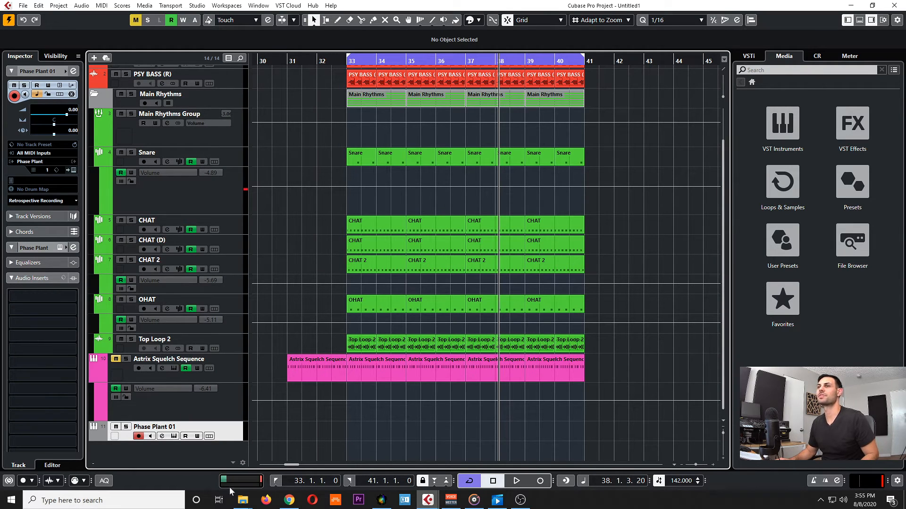
pyautogui.click(174, 437)
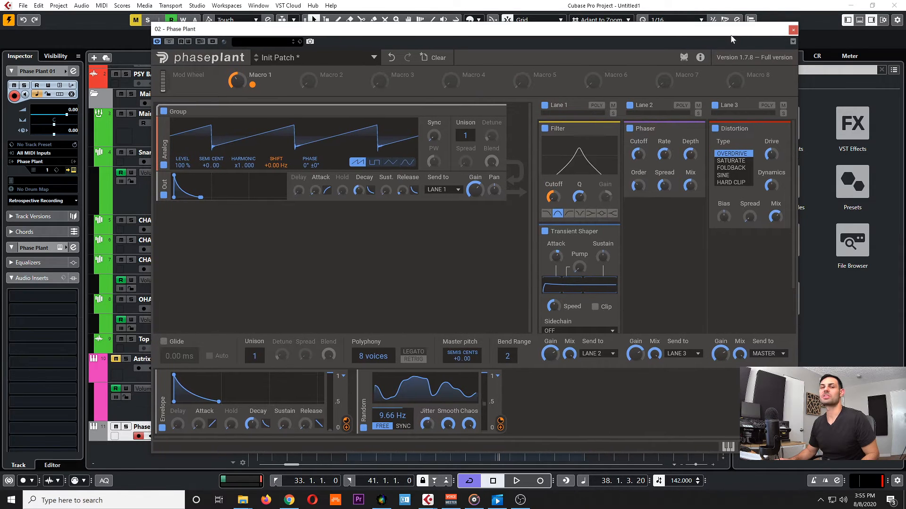
pyautogui.click(793, 30)
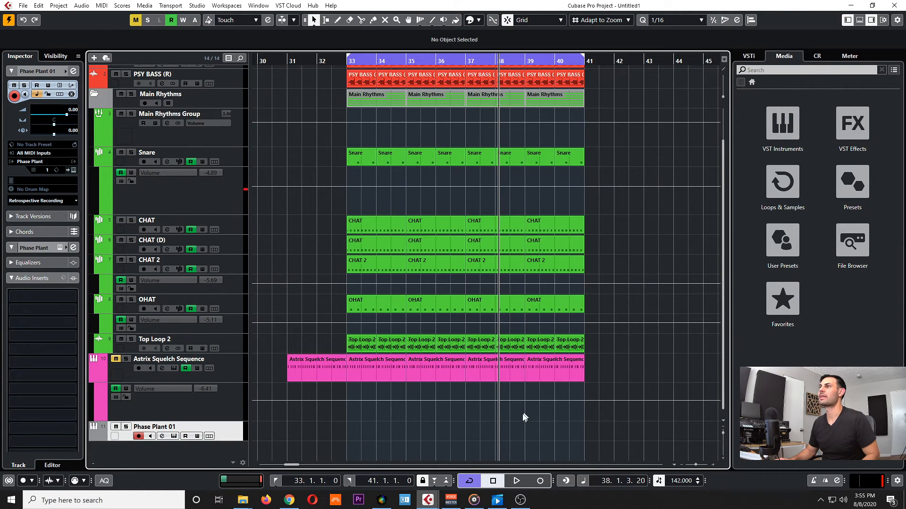
pyautogui.click(566, 376)
pyautogui.moveTo(572, 396); pyautogui.dragTo(379, 373)
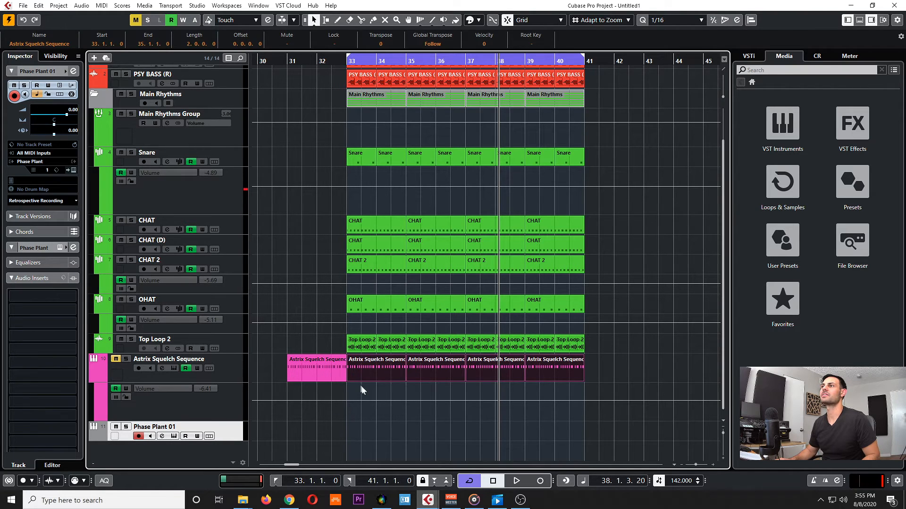
pyautogui.click(363, 401)
pyautogui.moveTo(399, 383); pyautogui.dragTo(371, 436)
pyautogui.click(372, 419)
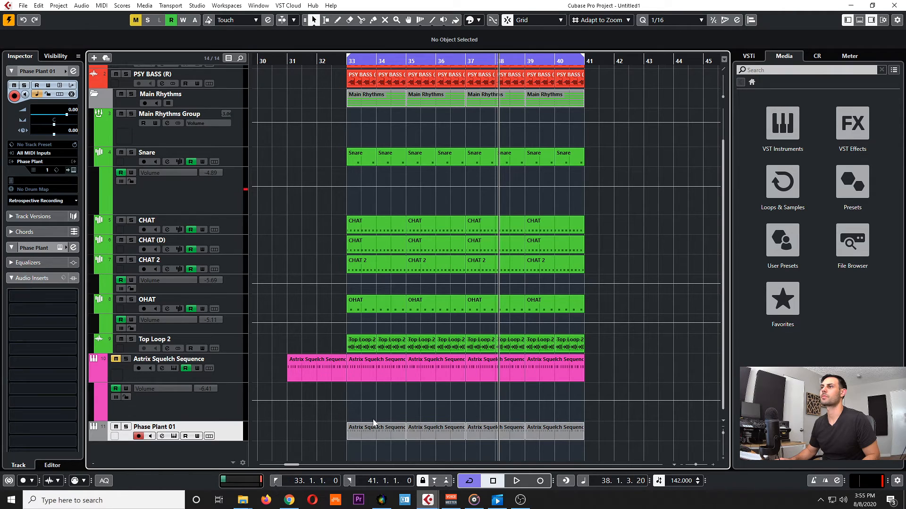
# Open the first copied clip in the Key Editor, examine its note pattern, and return to the project.
pyautogui.doubleClick(357, 428)
pyautogui.scroll(3, 324, 297)
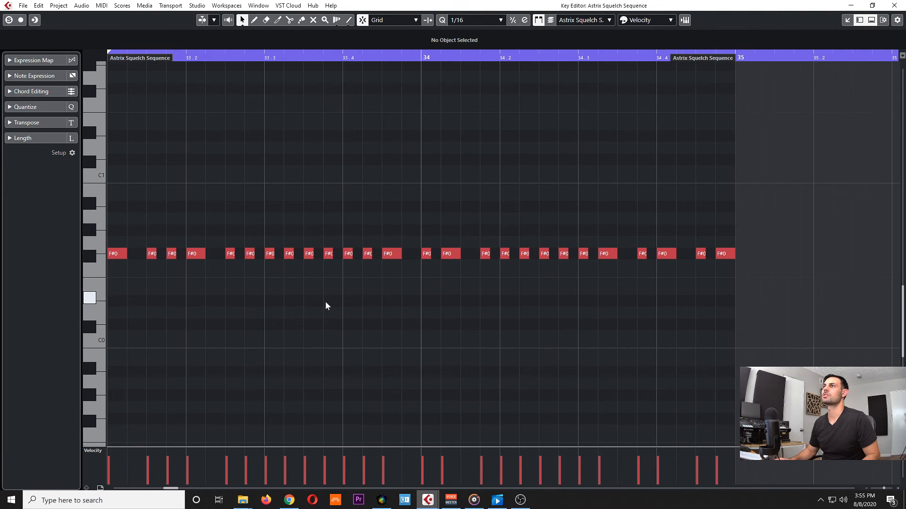
pyautogui.hscroll(2, 358, 304)
pyautogui.hscroll(-2, 357, 304)
pyautogui.hscroll(1, 354, 312)
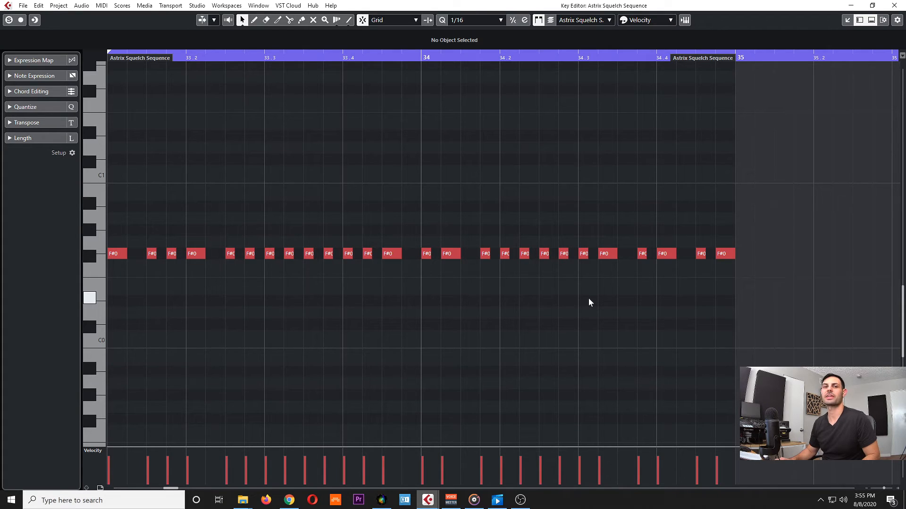
pyautogui.scroll(-2, 602, 305)
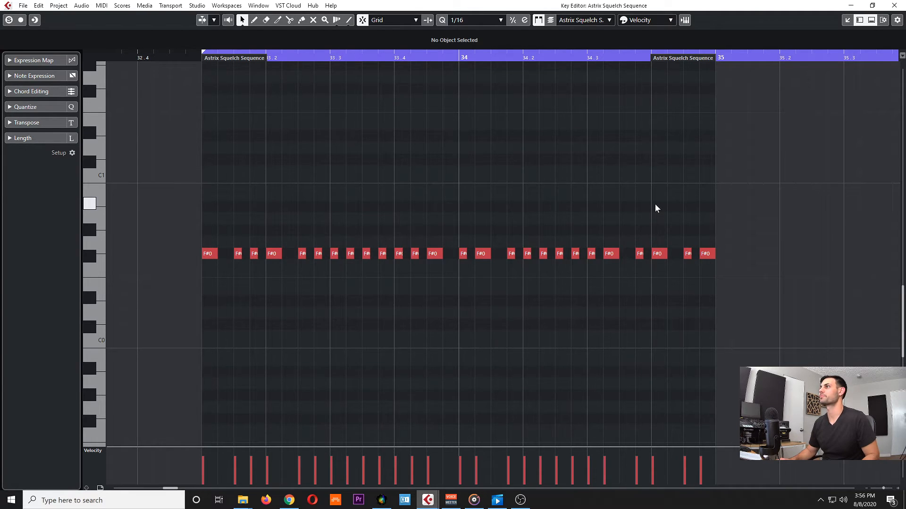
pyautogui.press('Return')
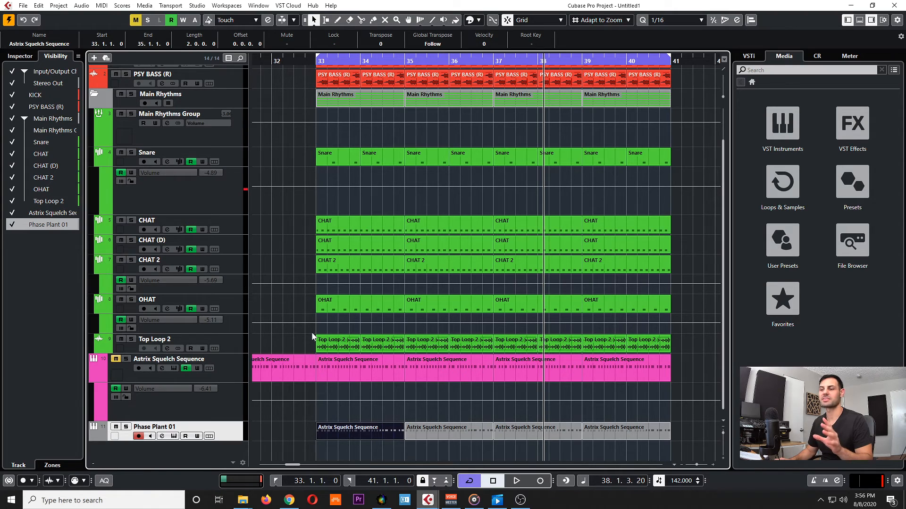
# Solo the Phase Plant 01 track and play the loop from its start.
pyautogui.press('s')
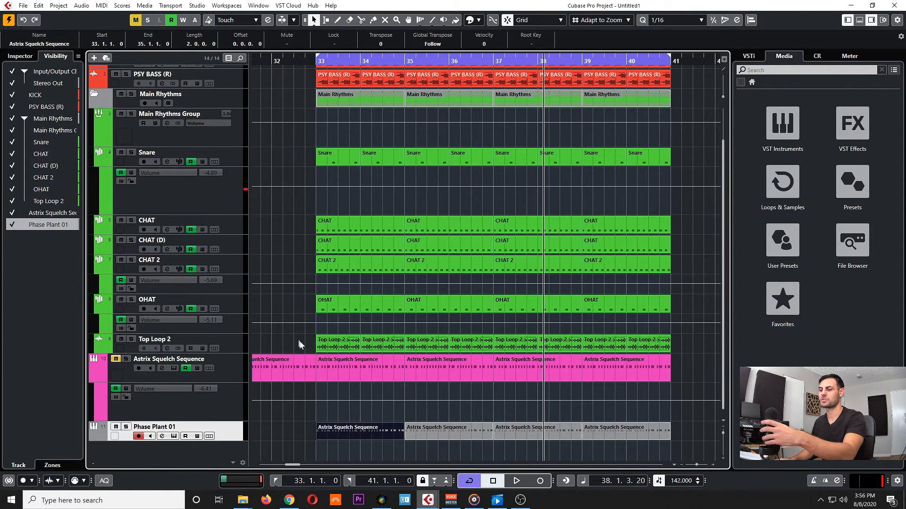
pyautogui.press('KP_1')
pyautogui.press('space')
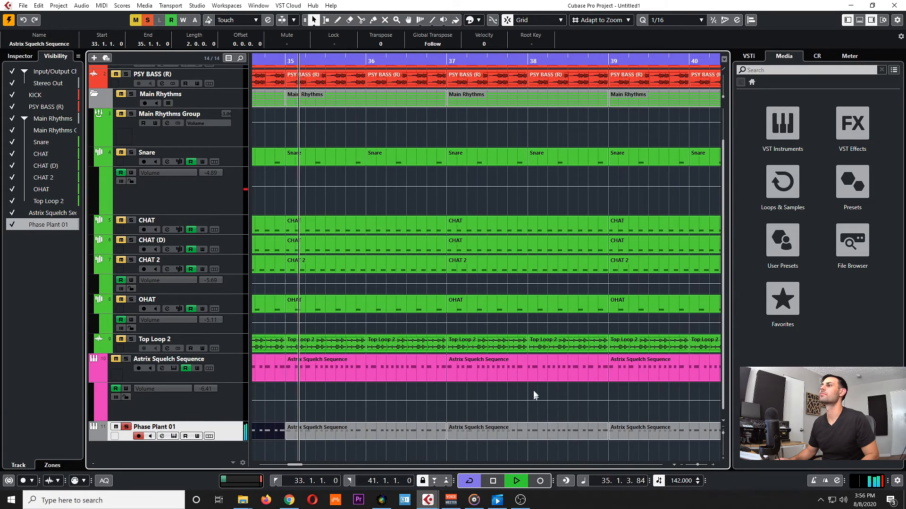
pyautogui.keyDown('ctrl'); pyautogui.scroll(-1, 545, 359); pyautogui.keyUp('ctrl')
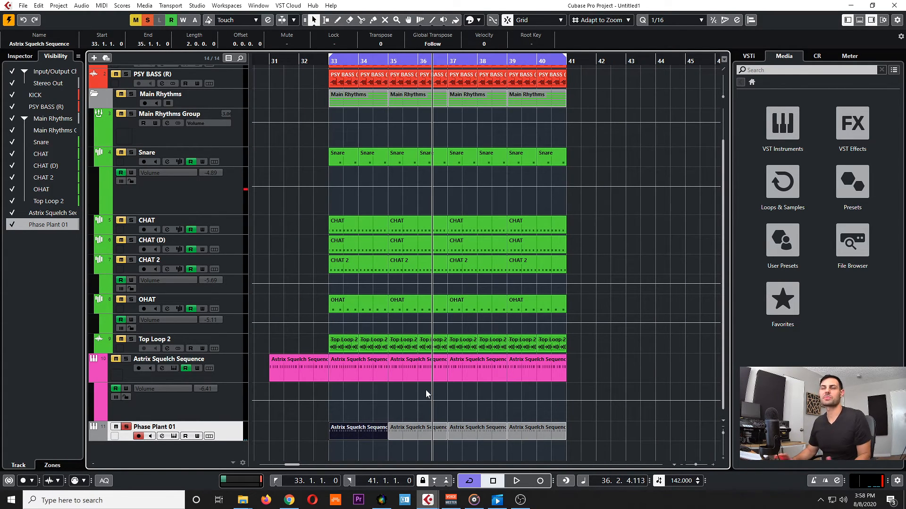
# Insert FabFilter Pro-Q 3 on the Phase Plant 01 track and add a 24 dB/oct low cut at about 197 Hz.
pyautogui.click(229, 452)
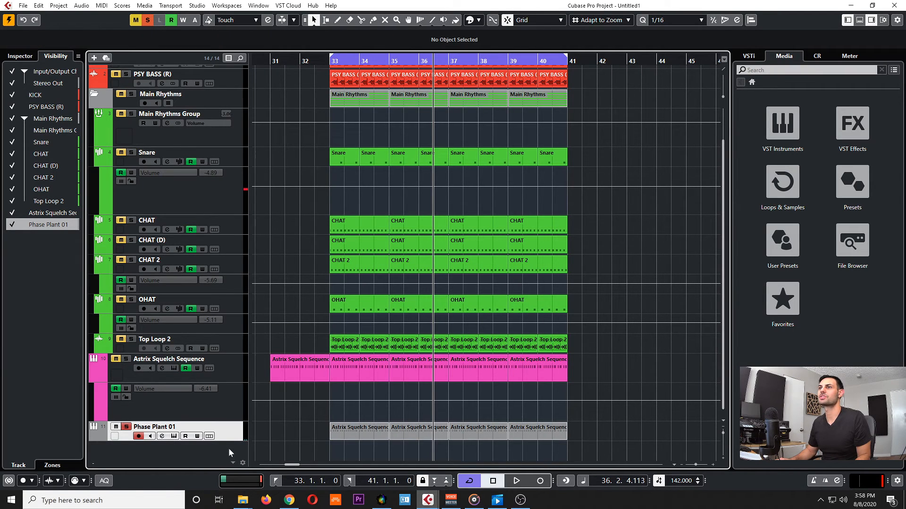
pyautogui.click(19, 56)
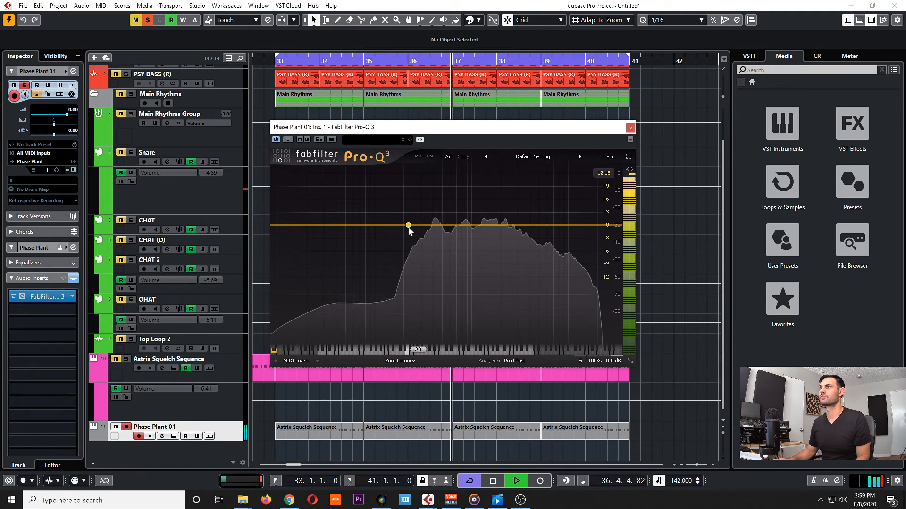
pyautogui.click(404, 225)
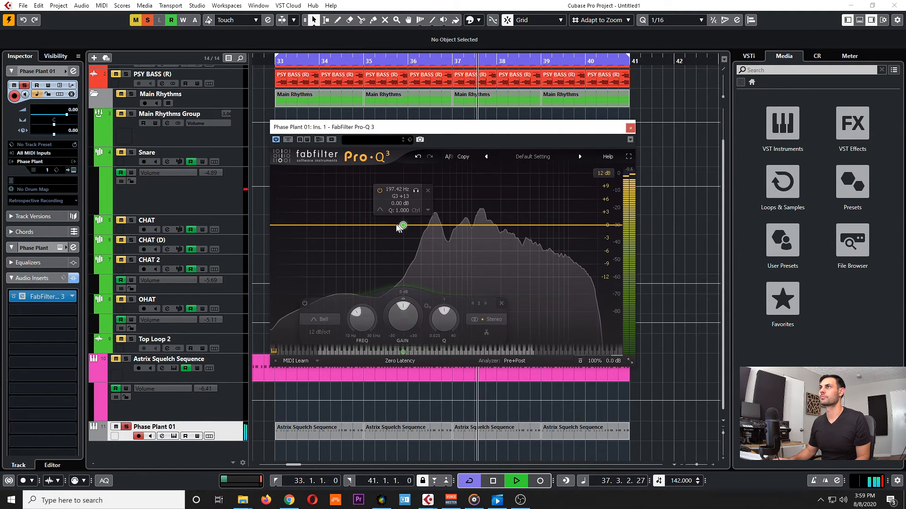
pyautogui.click(330, 321)
pyautogui.click(329, 251)
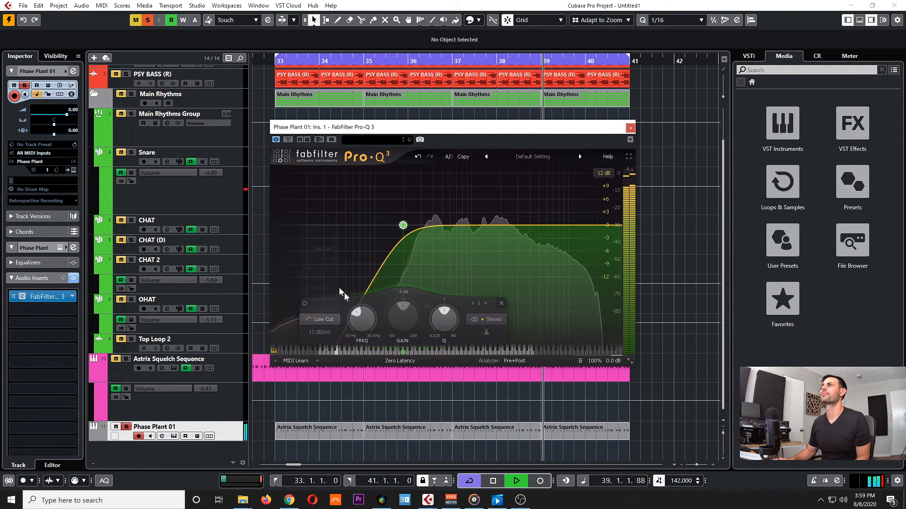
pyautogui.click(321, 332)
pyautogui.click(330, 377)
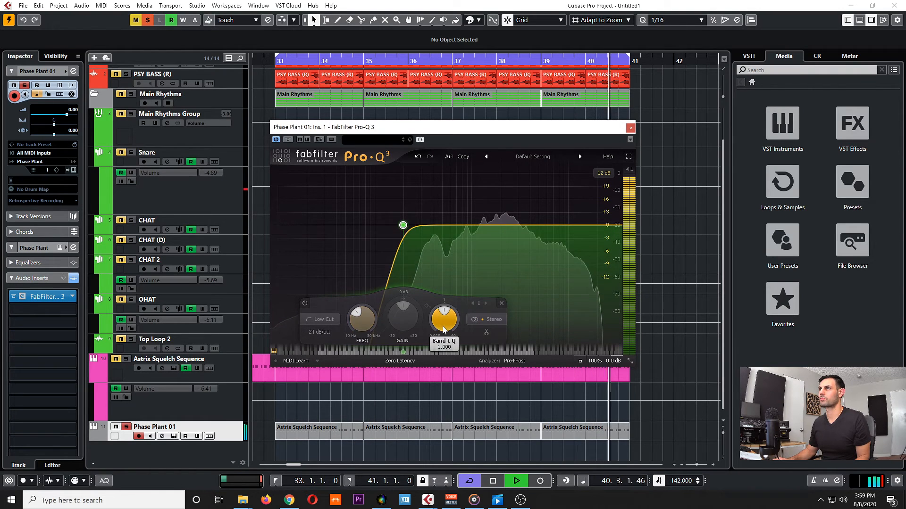
pyautogui.scroll(-5, 443, 329)
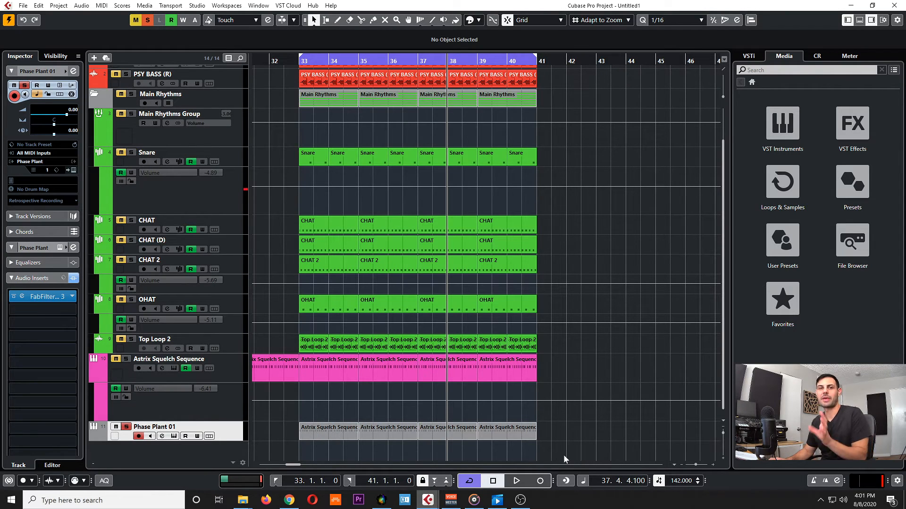
# Insert PanMan in the second slot of the Phase Plant 01 track and play the loop.
pyautogui.click(66, 308)
pyautogui.write('echo')
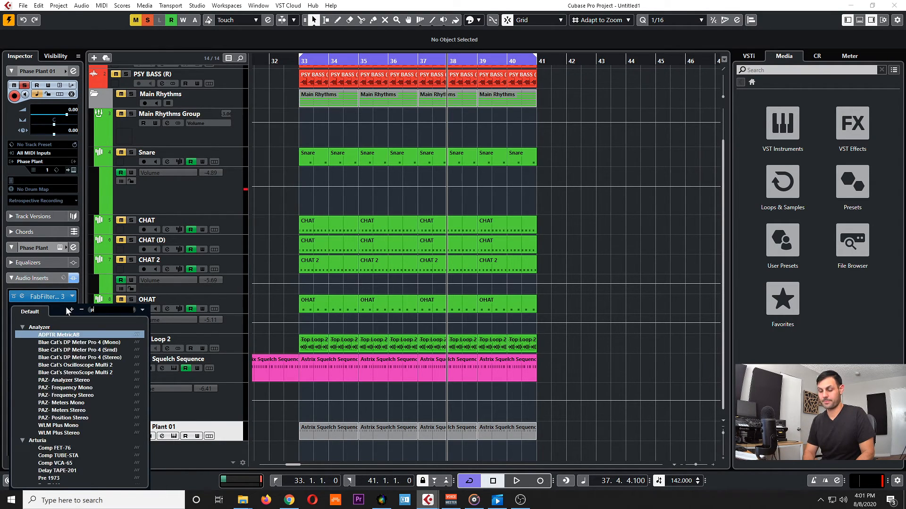
pyautogui.press('Return')
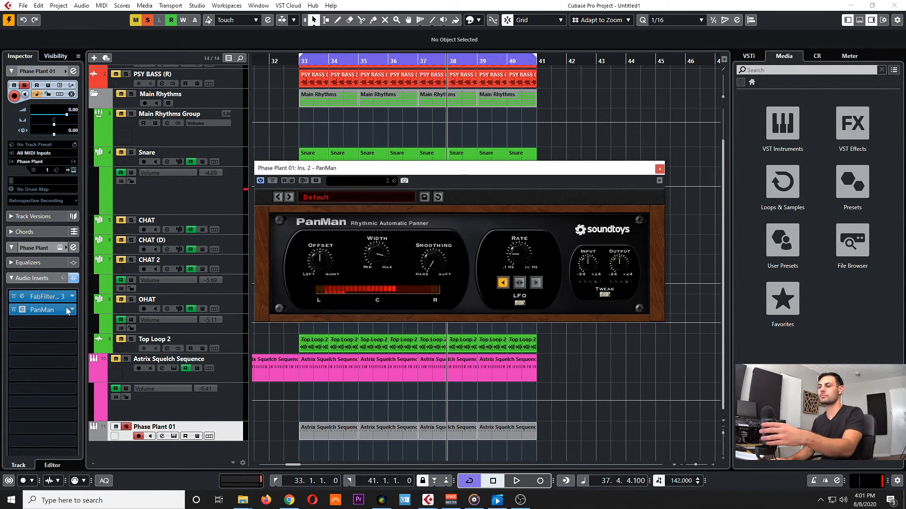
pyautogui.press('space')
# Narrow PanMan's width, raise its smoothing, and set the panning direction to back-and-forth, then close it and stop playback.
pyautogui.moveTo(377, 257); pyautogui.dragTo(380, 289)
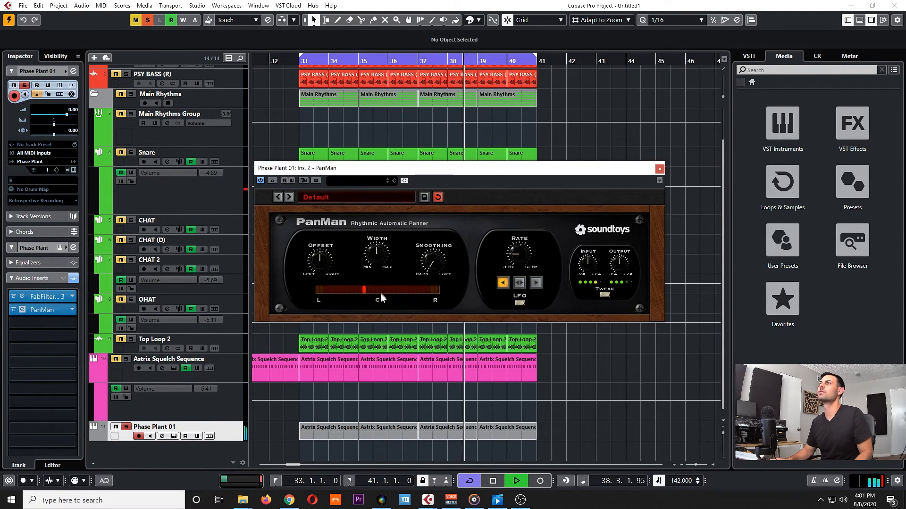
pyautogui.moveTo(426, 270)
pyautogui.mouseDown()
pyautogui.moveTo(440, 258)
pyautogui.moveTo(442, 274)
pyautogui.mouseUp()
pyautogui.click(520, 283)
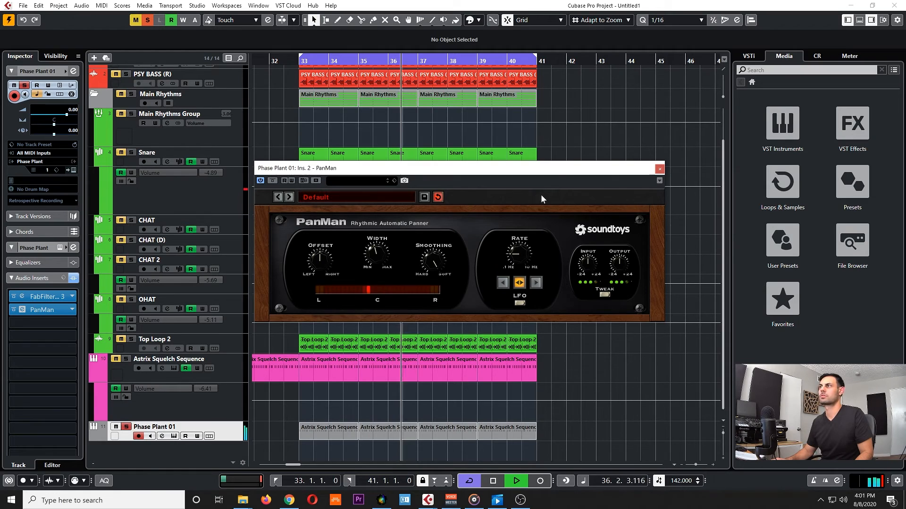
pyautogui.moveTo(573, 168); pyautogui.dragTo(548, 168)
pyautogui.moveTo(493, 255); pyautogui.dragTo(498, 238)
pyautogui.click(635, 169)
pyautogui.press('space')
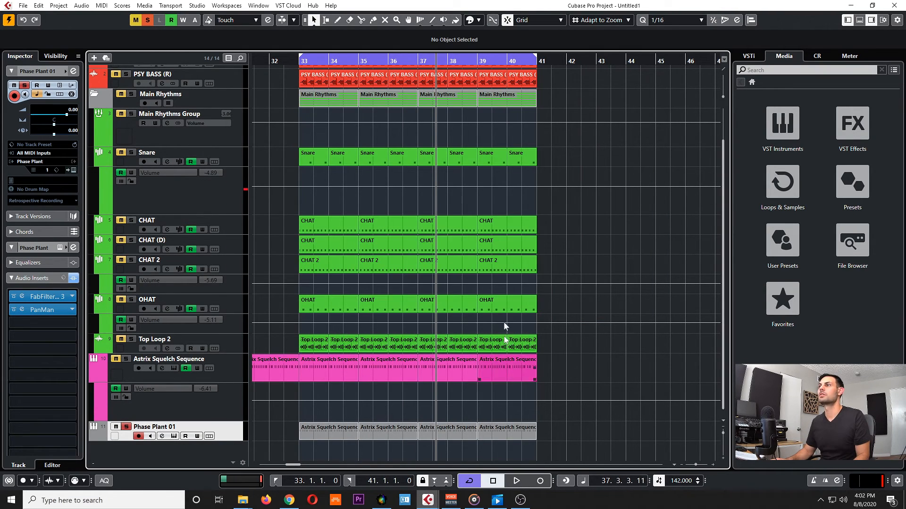
# Insert the ColourCopy delay in the third slot and lower its Width and Mix while the loop plays.
pyautogui.click(65, 320)
pyautogui.press('space')
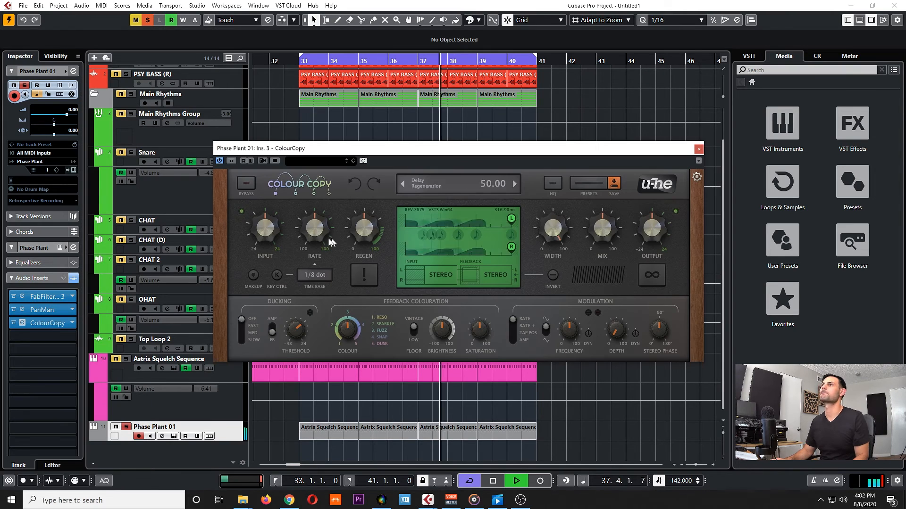
pyautogui.moveTo(547, 233); pyautogui.dragTo(543, 279)
pyautogui.moveTo(592, 231); pyautogui.dragTo(573, 246)
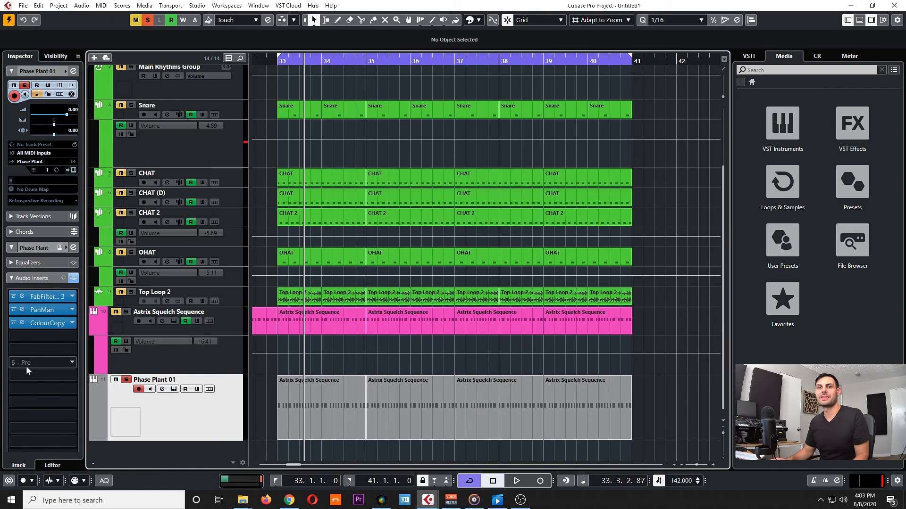
# Insert ValhallaPlate_x64 in the fourth slot and make a first adjustment of its reverb settings while the loop plays.
pyautogui.click(56, 339)
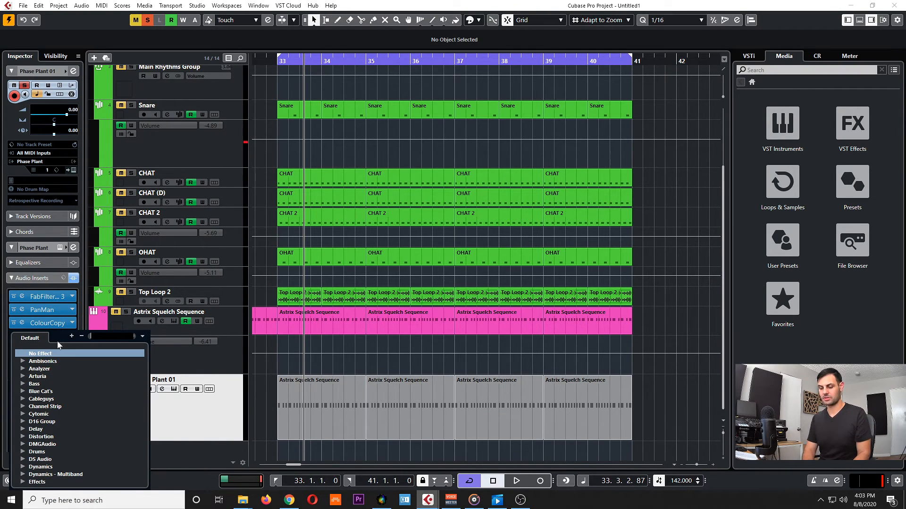
pyautogui.write('plate')
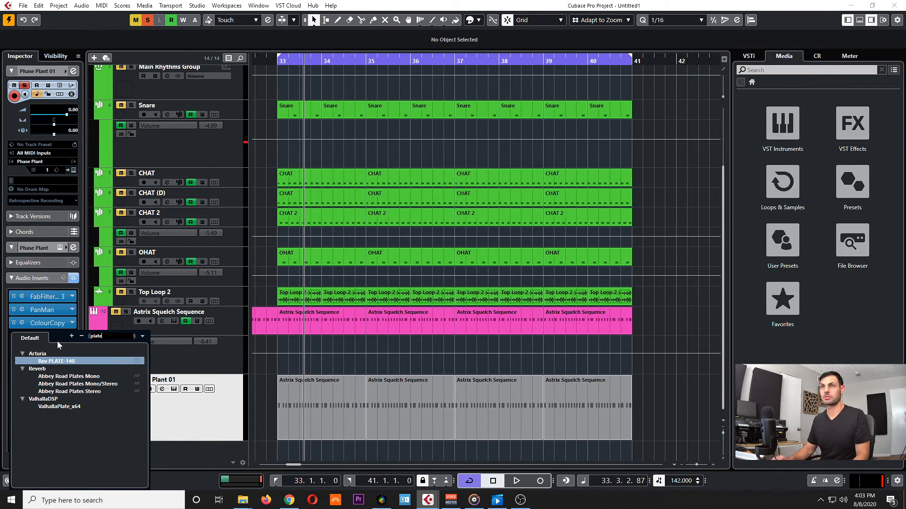
pyautogui.click(59, 406)
pyautogui.press('space')
pyautogui.moveTo(391, 299); pyautogui.dragTo(391, 306)
pyautogui.moveTo(485, 235); pyautogui.dragTo(473, 295)
# Audition different ValhallaPlate options, fine-tune the reverb's knobs by ear, and close the plug-in window.
pyautogui.click(346, 321)
pyautogui.click(360, 360)
pyautogui.click(344, 321)
pyautogui.click(351, 379)
pyautogui.click(344, 322)
pyautogui.click(346, 333)
pyautogui.moveTo(318, 281); pyautogui.dragTo(310, 229)
pyautogui.moveTo(478, 228); pyautogui.dragTo(479, 232)
pyautogui.moveTo(318, 227); pyautogui.dragTo(318, 233)
pyautogui.click(667, 135)
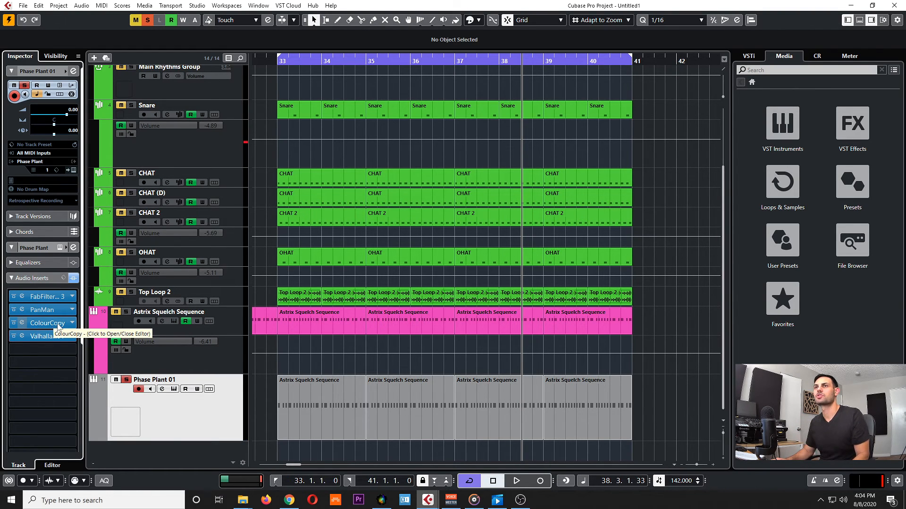
# Reorder the inserts so that ValhallaPlate sits in the third slot and ColourCopy follows in the fourth.
pyautogui.moveTo(59, 325); pyautogui.dragTo(59, 352)
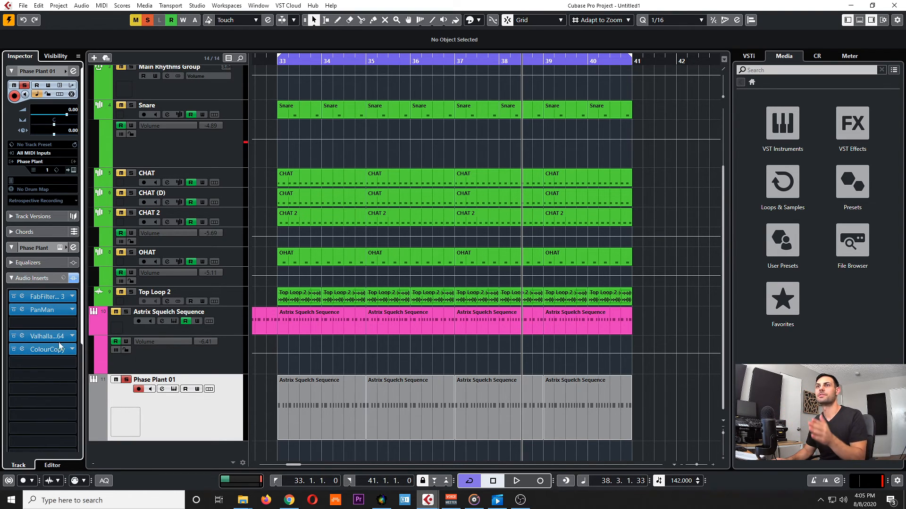
pyautogui.moveTo(65, 335)
pyautogui.mouseDown()
pyautogui.moveTo(72, 325)
pyautogui.moveTo(68, 339)
pyautogui.mouseUp()
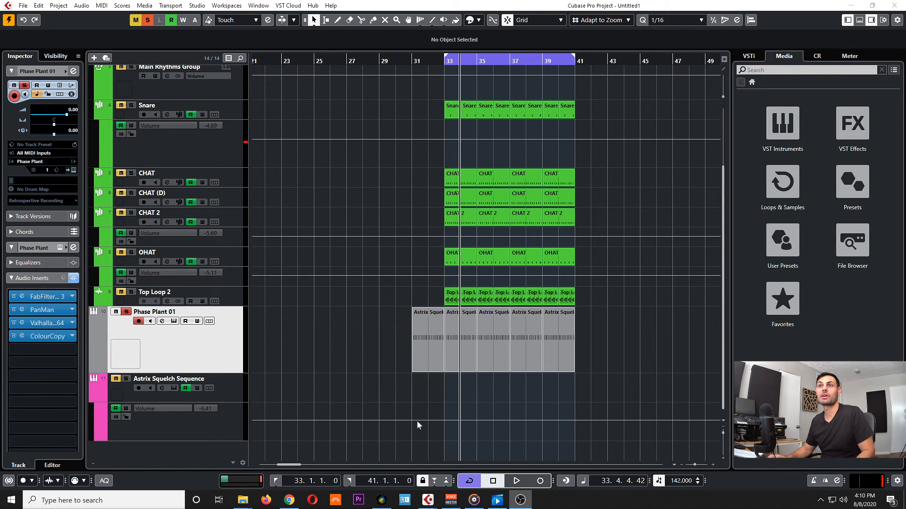
# Insert a second FabFilter Pro-Q 3 in the fifth slot, play the loop, and move the plug-in window clear of the arrangement.
pyautogui.click(41, 348)
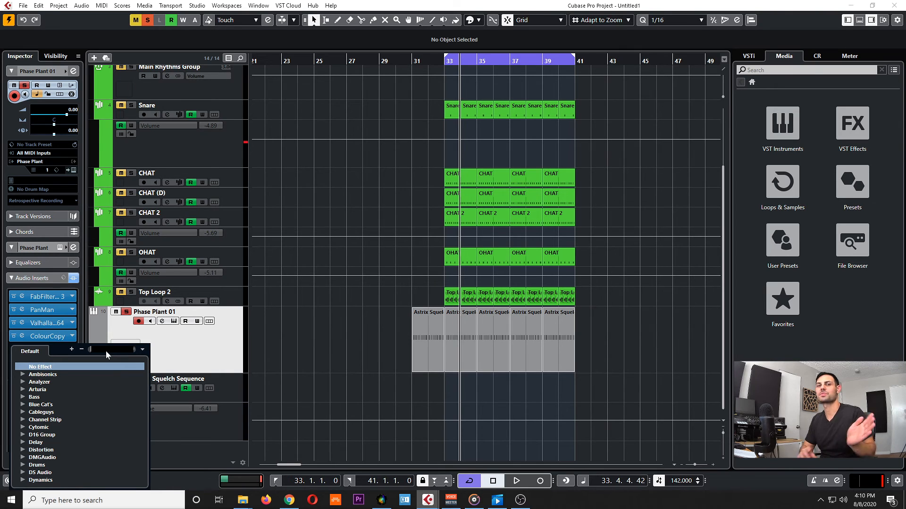
pyautogui.write('pro')
pyautogui.press('space')
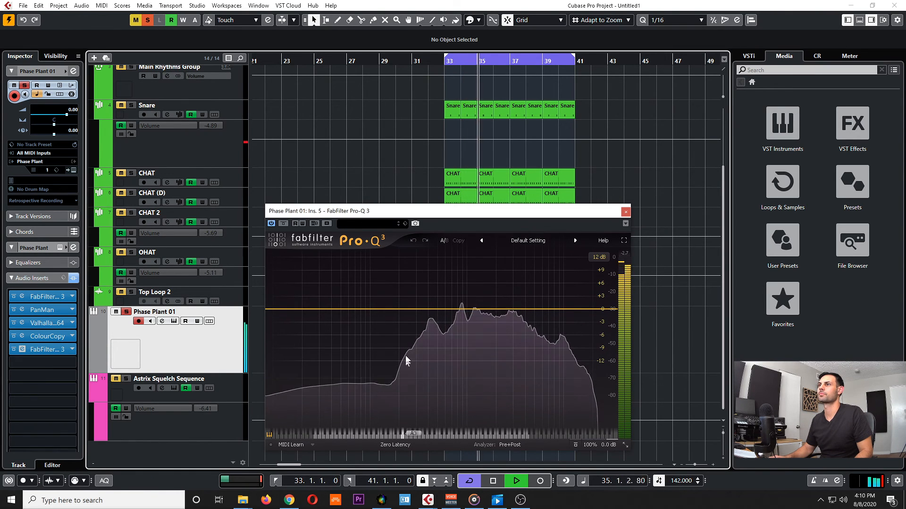
pyautogui.moveTo(321, 210); pyautogui.dragTo(257, 130)
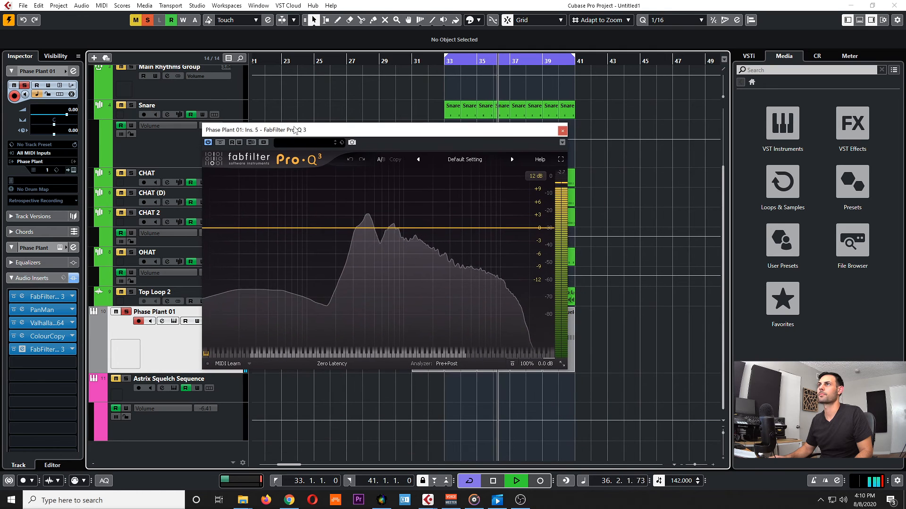
# Add a 24 dB/oct low cut in the second Pro-Q 3 just below the squelch's main energy and fine-tune its Q.
pyautogui.moveTo(217, 228); pyautogui.dragTo(345, 229)
pyautogui.moveTo(268, 339); pyautogui.dragTo(271, 333)
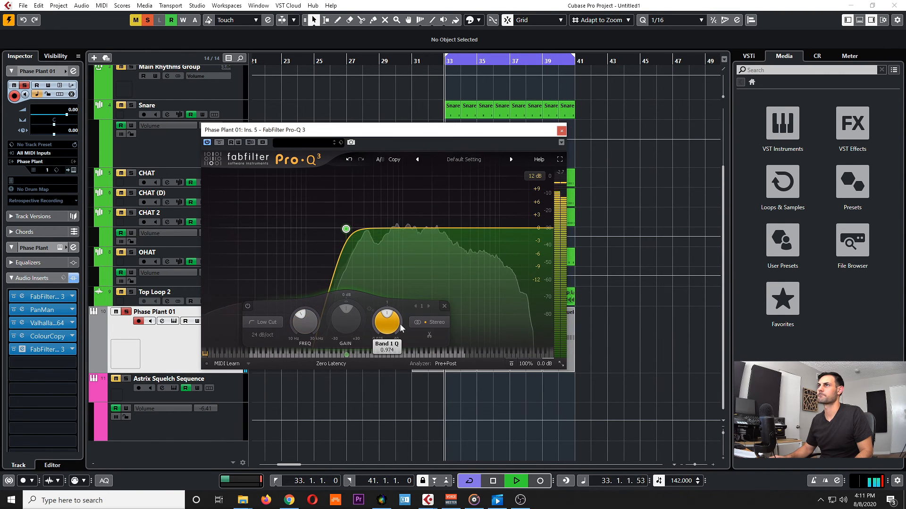
pyautogui.moveTo(399, 325); pyautogui.dragTo(400, 327)
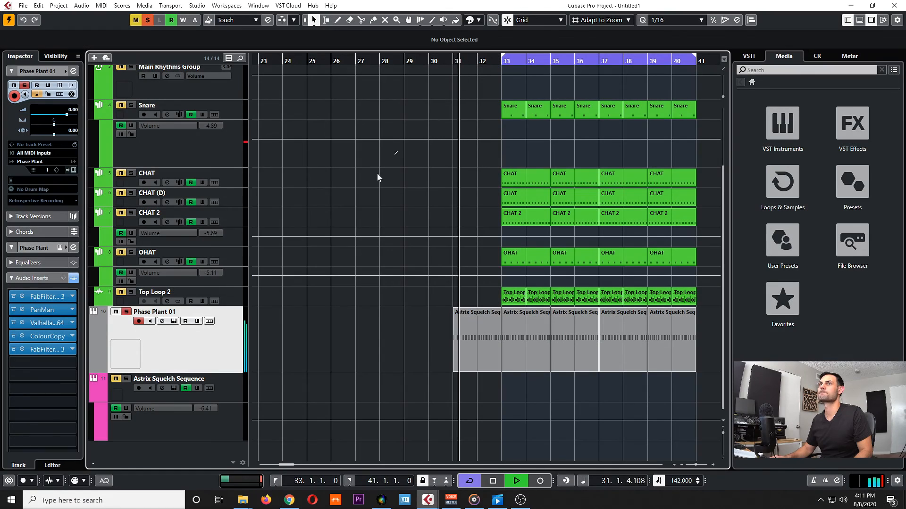
# Lower the Out module's gain slightly in the Phase Plant 01 synth while the full mix plays, and close the synth window.
pyautogui.hscroll(2, 500, 405)
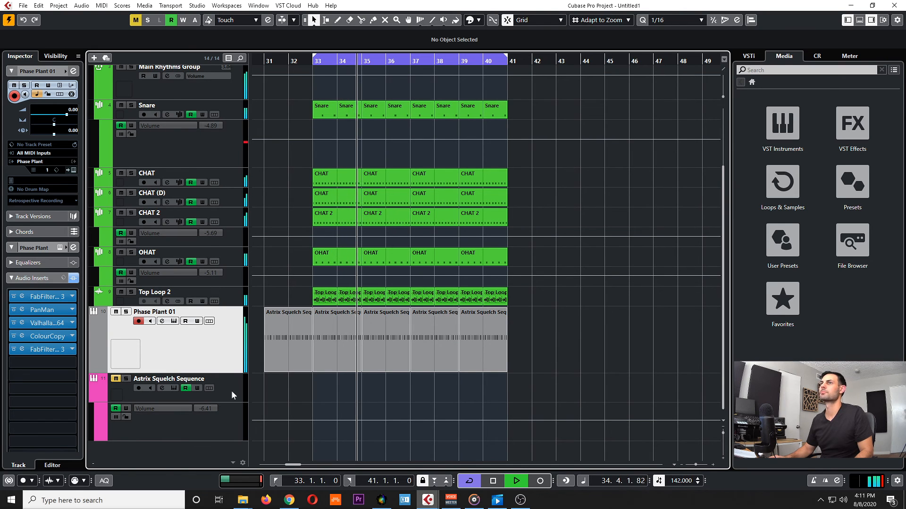
pyautogui.click(174, 322)
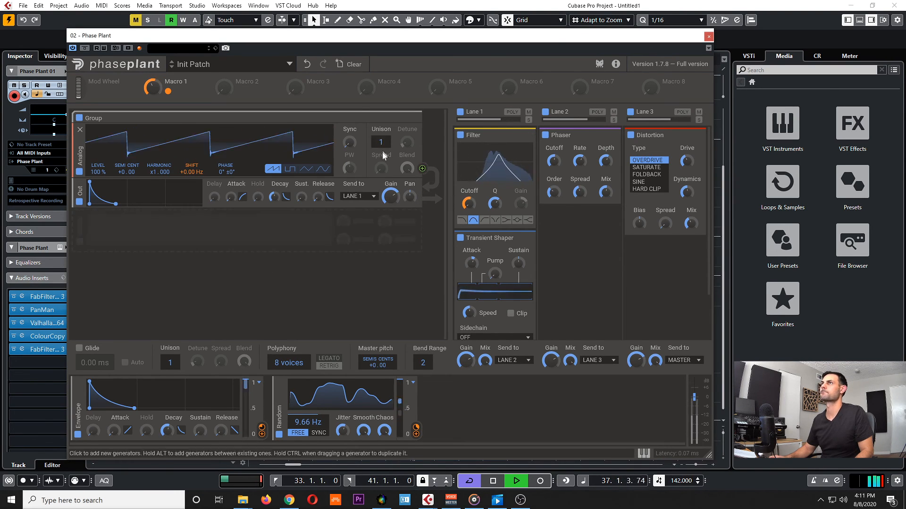
pyautogui.moveTo(389, 200); pyautogui.dragTo(389, 205)
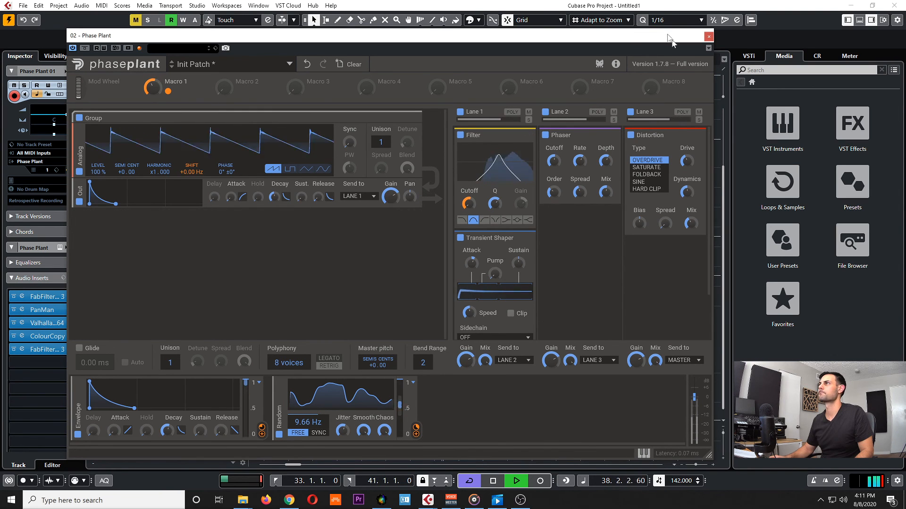
pyautogui.click(708, 36)
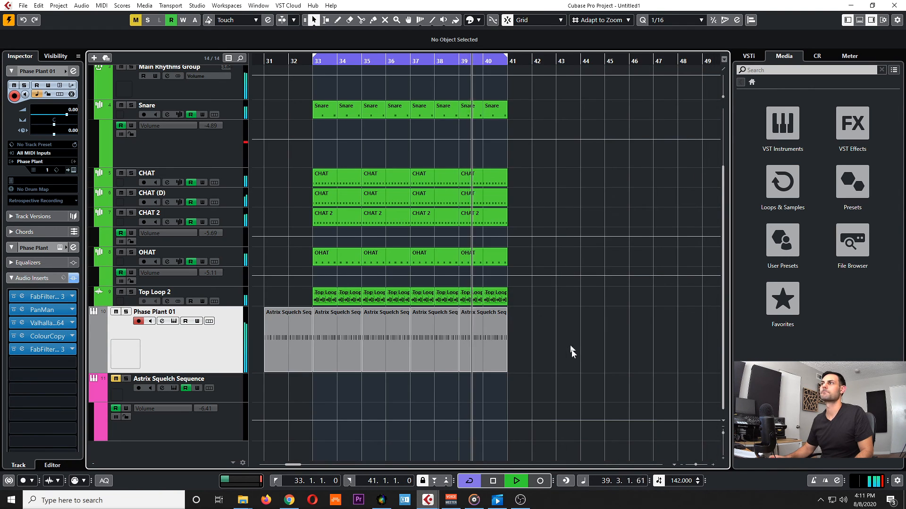